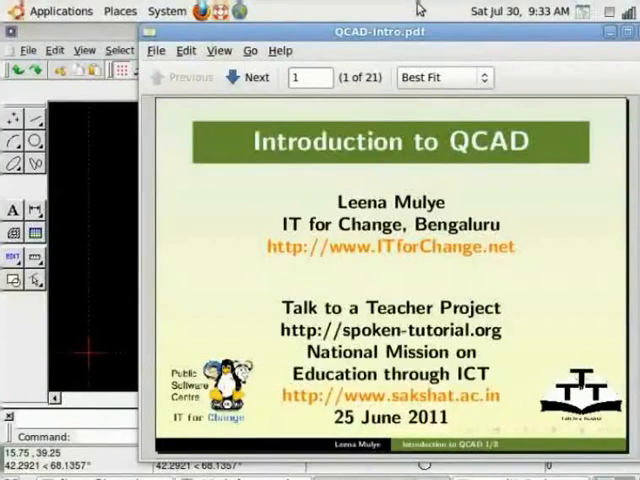
- Advance through the QCAD-Intro.pdf slides from the title page to the Install QCAD slide
key(Page_Down)
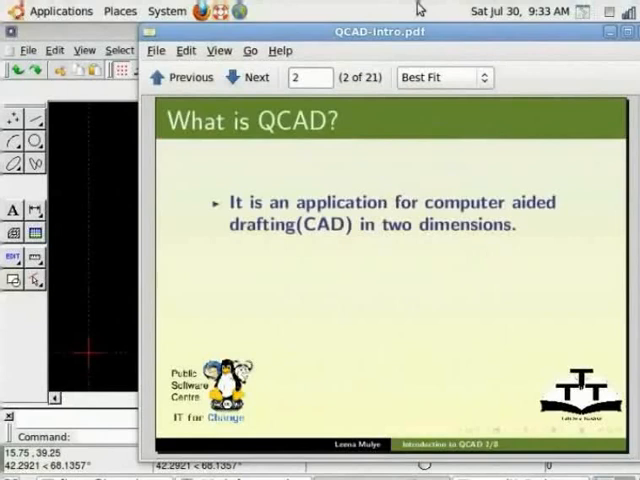
key(Page_Down)
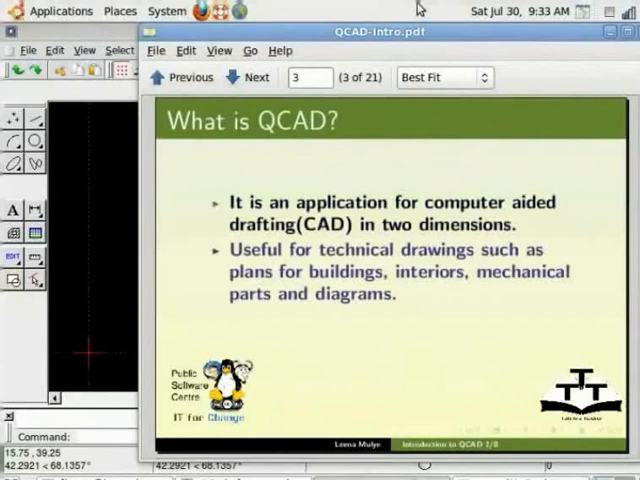
key(Page_Down)
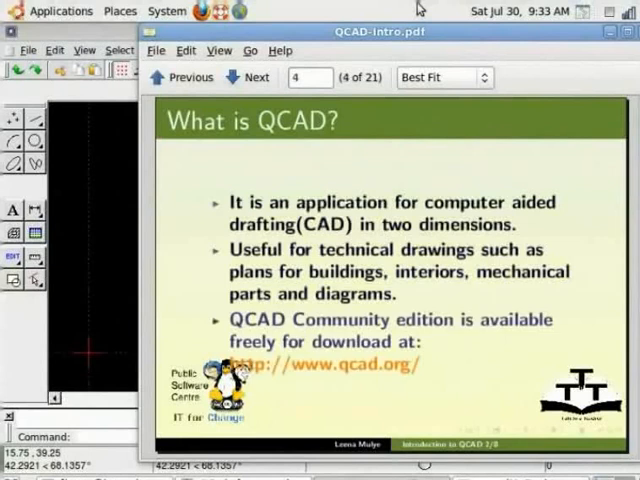
key(Page_Down)
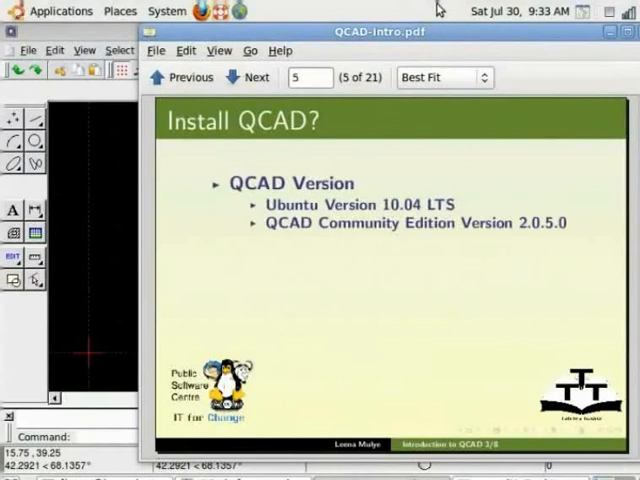
- Advance one slide and briefly show the System > Administration menu without launching anything
key(Page_Down)
key(Page_Down)
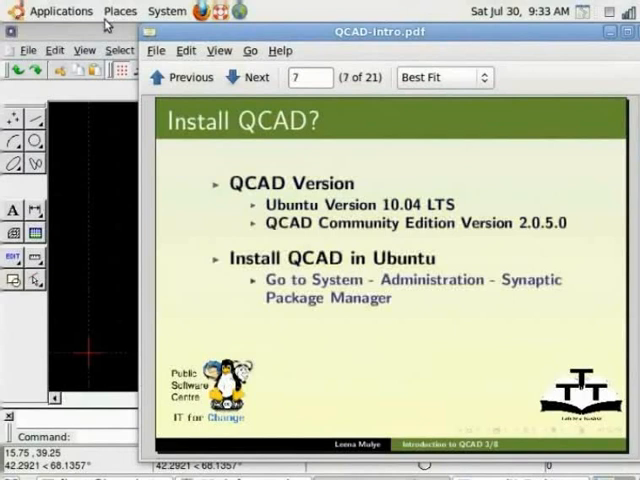
click(162, 11)
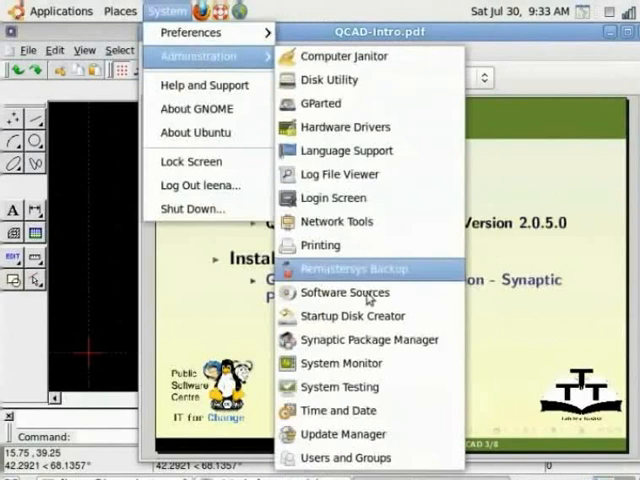
mouse_move(205, 56)
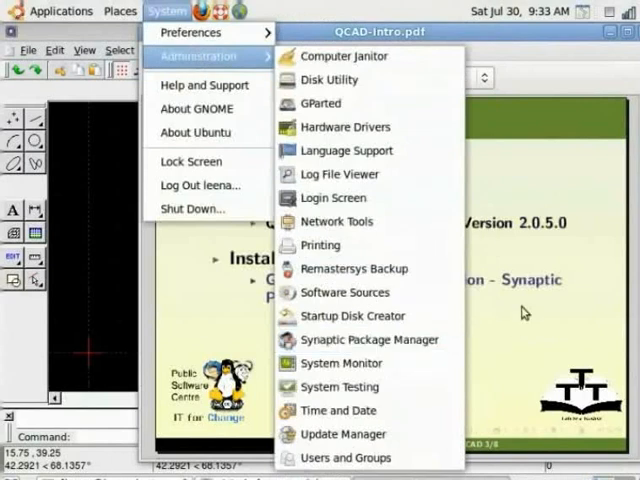
click(521, 312)
- Advance three more slides to reach 'How to Start QCAD?' (slide 10)
key(Page_Down)
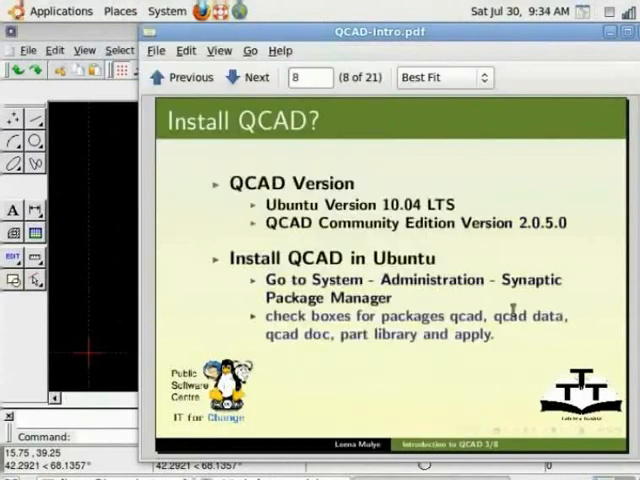
key(Page_Down)
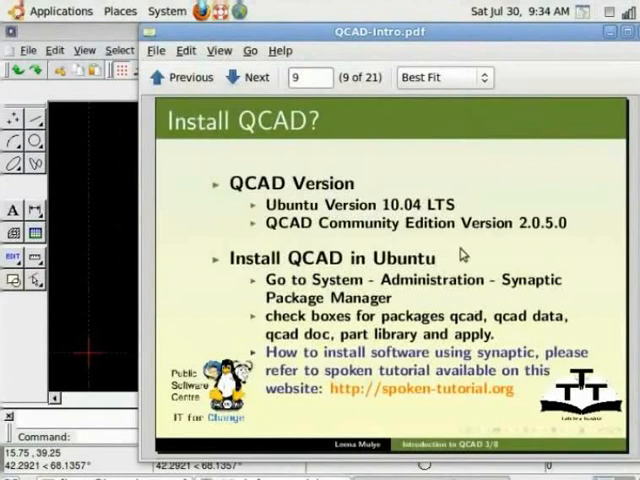
key(Page_Down)
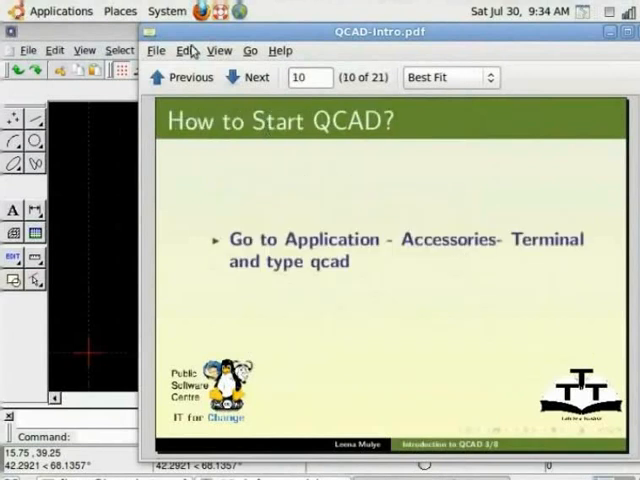
- Launch a Terminal from Accessories for the qcad command, hide it, and move to slide 11
click(60, 12)
mouse_move(88, 32)
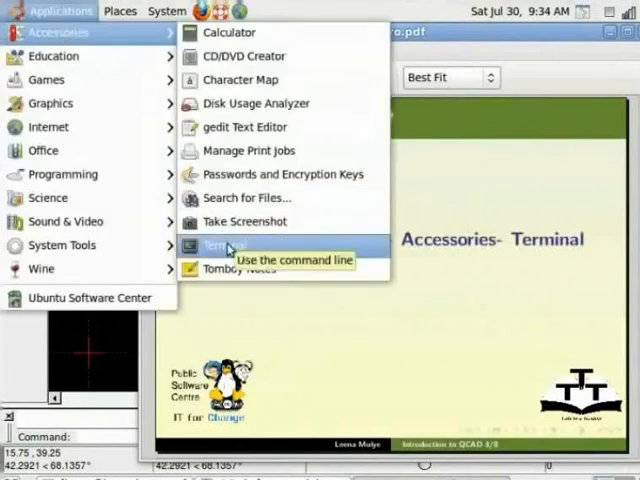
click(225, 245)
text(q)
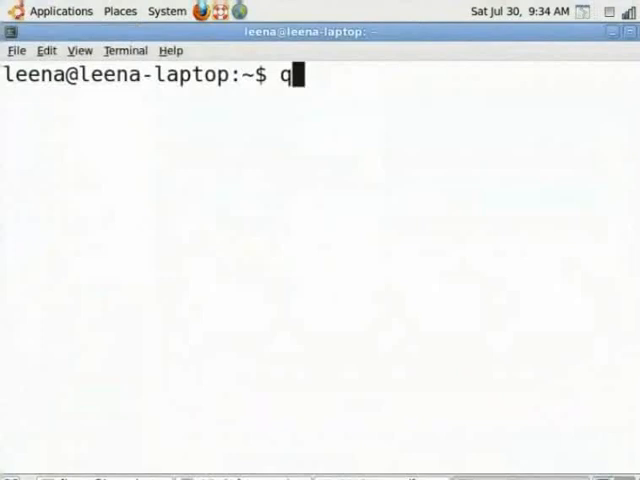
text(cad)
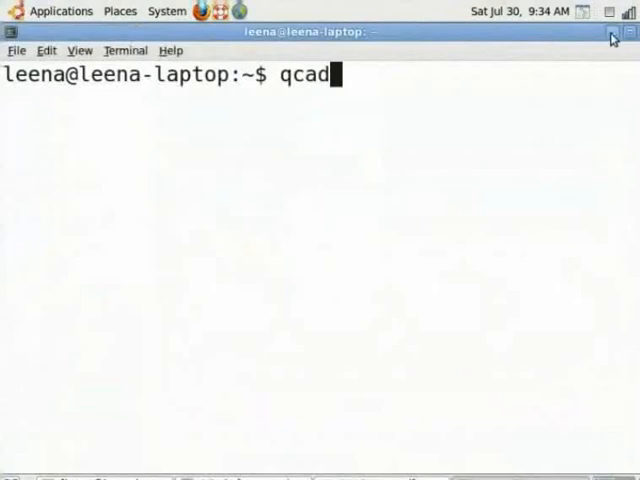
click(612, 31)
key(Page_Down)
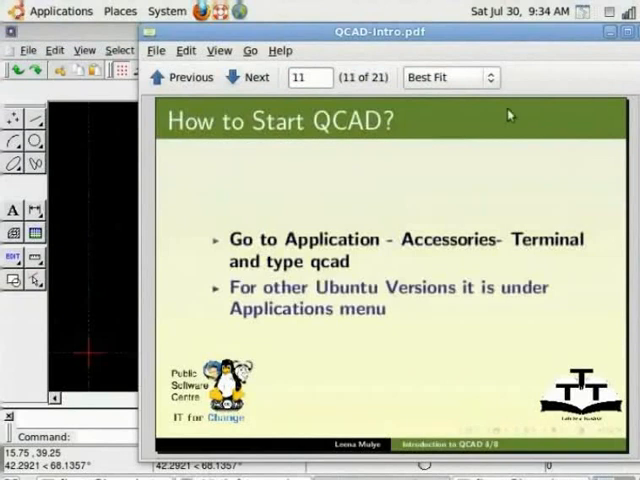
- Advance through the Lesson Outline slides until Layers appears as the fourth topic
key(Page_Down)
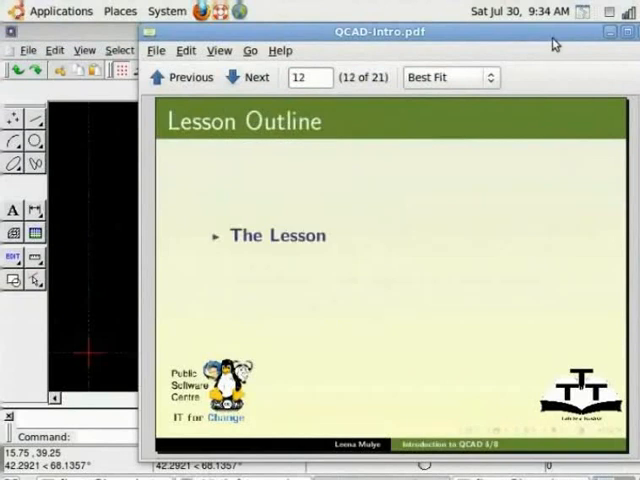
key(Page_Down)
key(Page_Down)
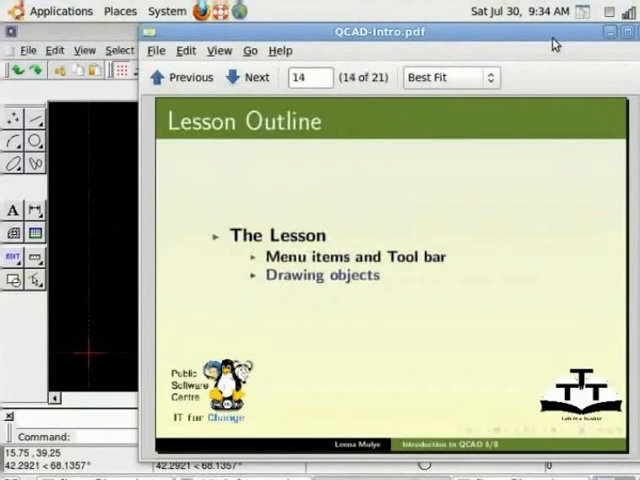
key(Page_Down)
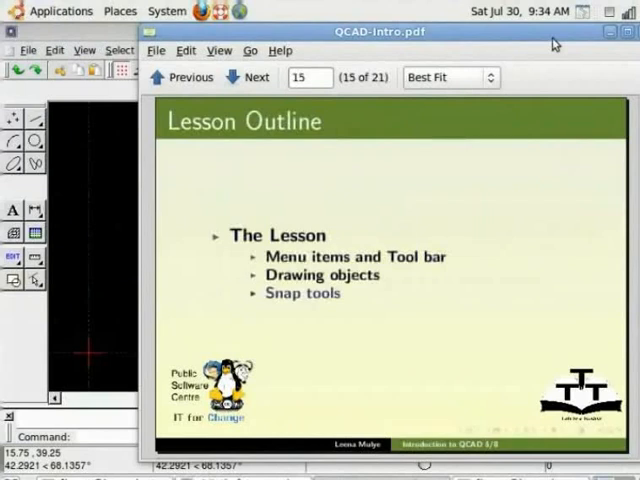
key(Page_Down)
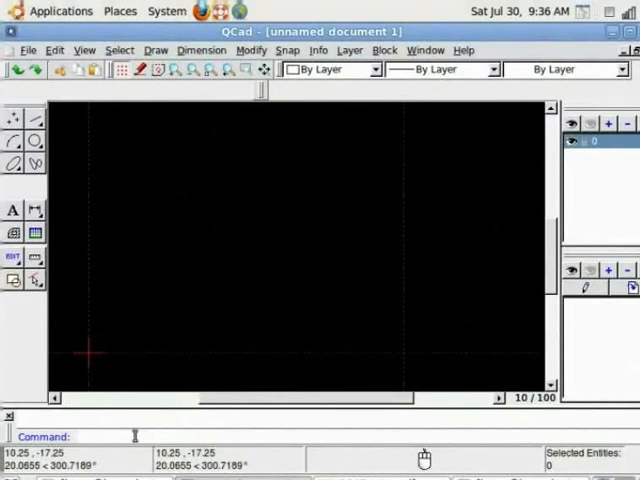
- Focus QCad's command line field in the empty unnamed drawing
click(88, 437)
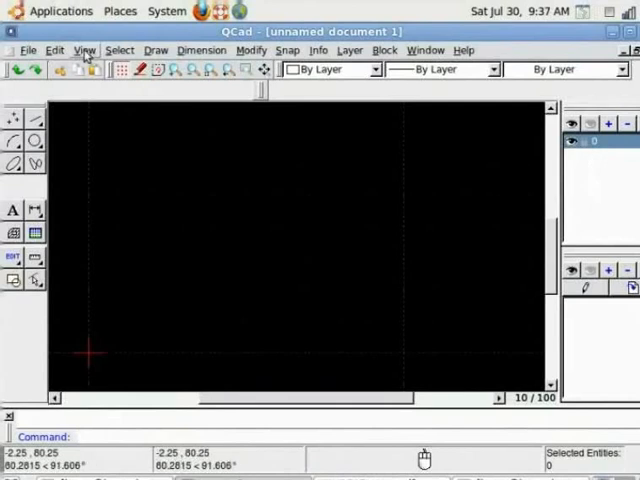
click(86, 51)
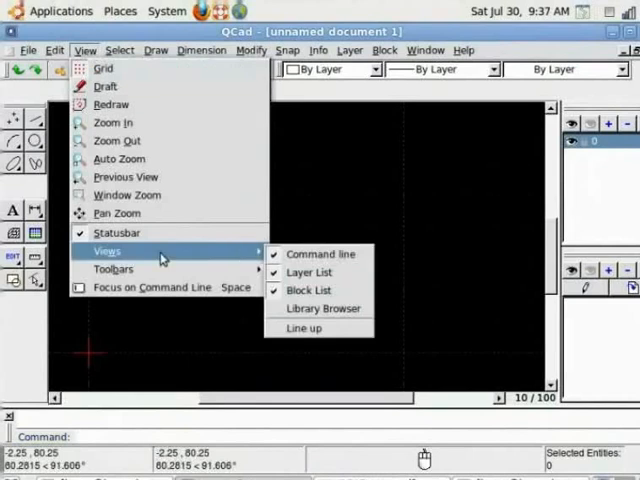
mouse_move(108, 251)
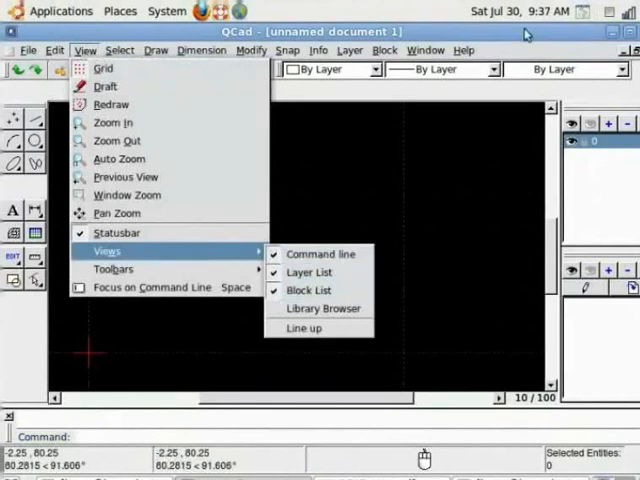
click(612, 18)
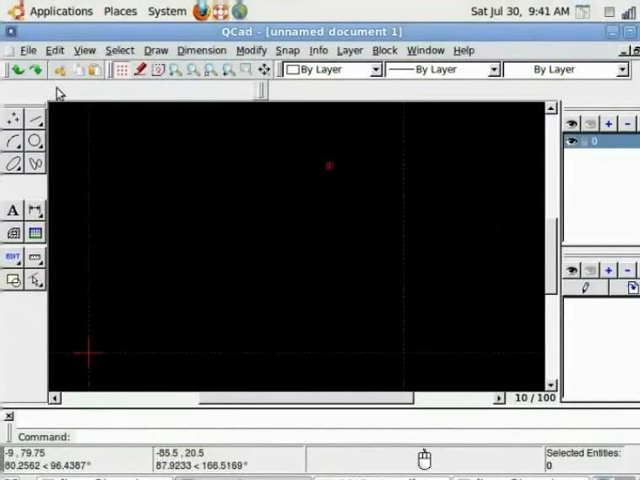
- Start the connected-line tool and draw the long horizontal first segment
click(155, 50)
click(155, 50)
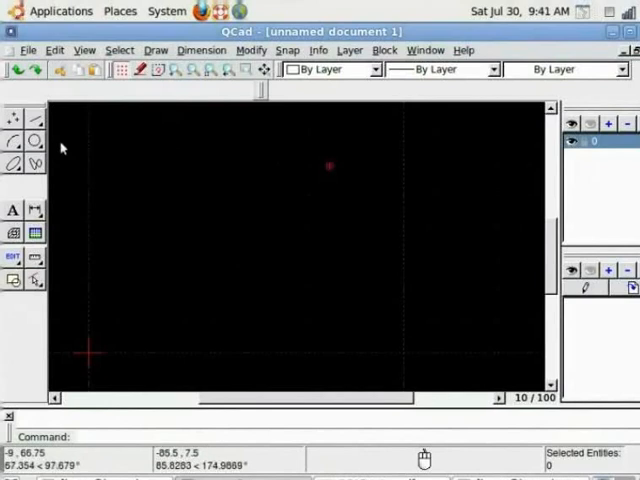
click(36, 120)
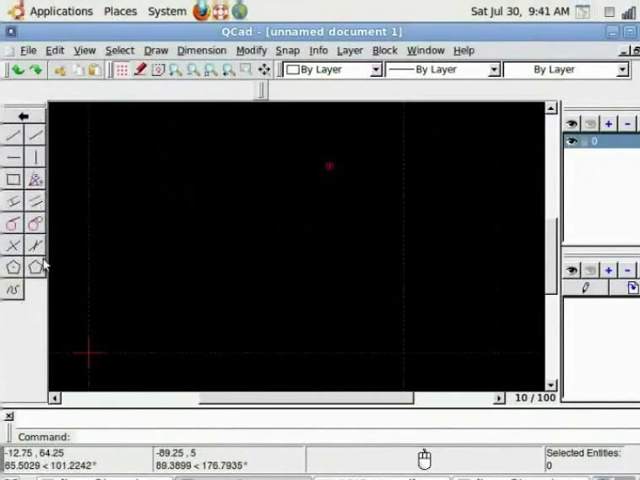
click(17, 140)
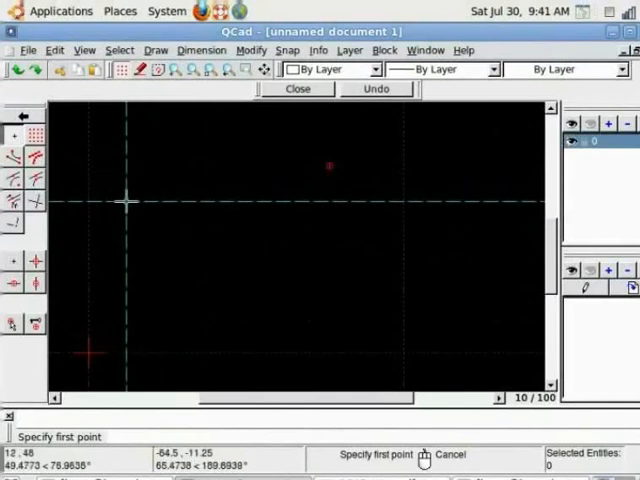
click(120, 196)
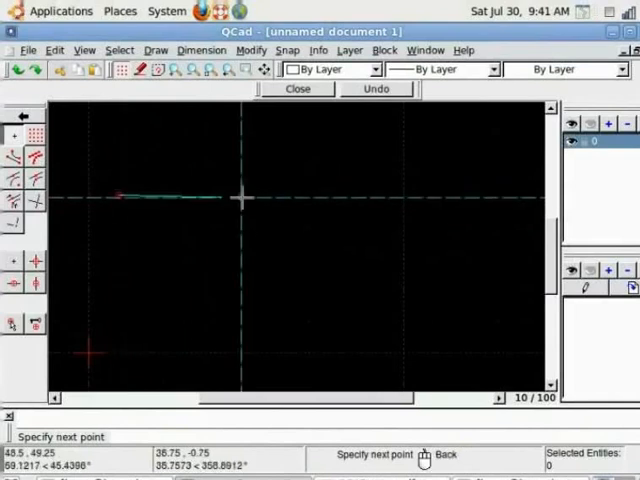
click(280, 196)
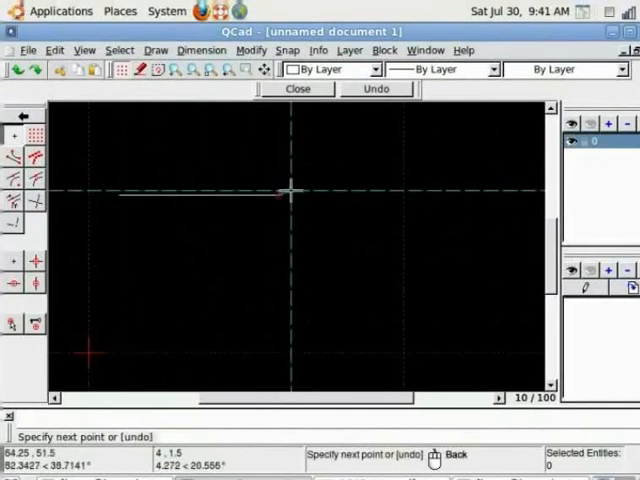
- Continue the outline with the corners of the slanted four-sided shape
click(355, 205)
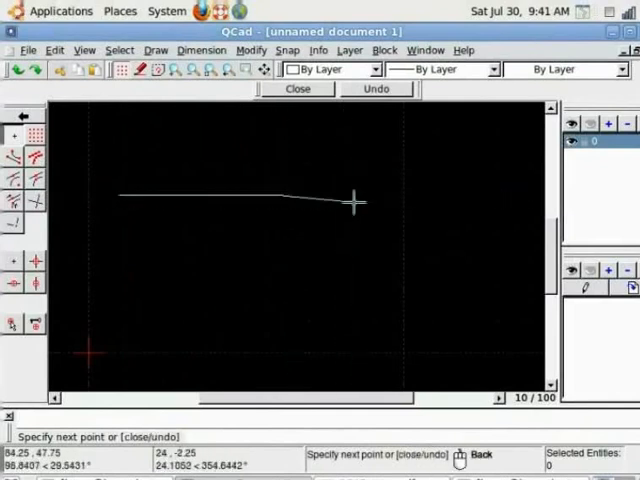
click(346, 246)
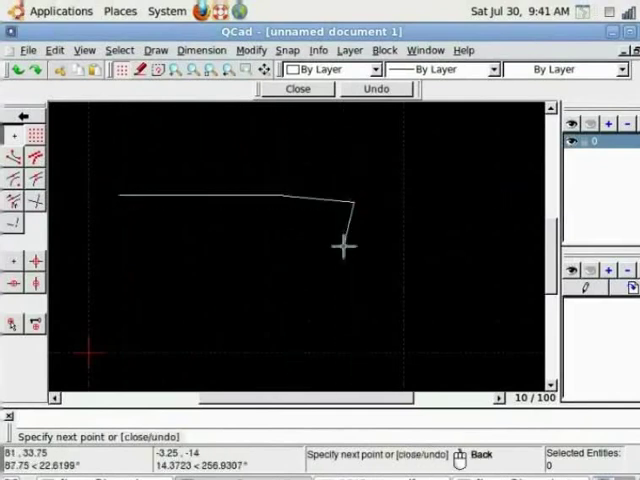
click(278, 243)
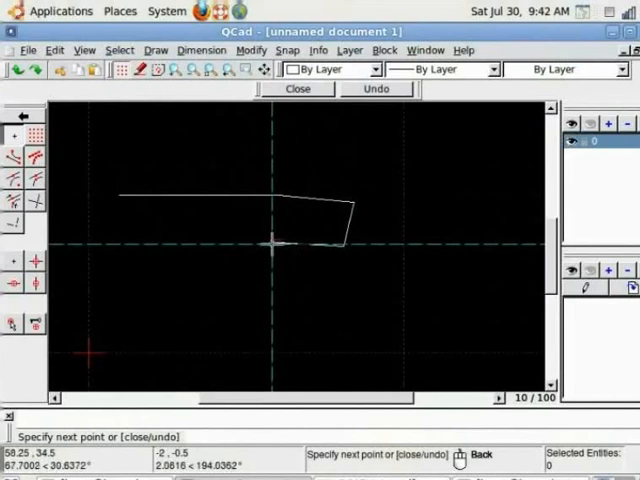
click(281, 241)
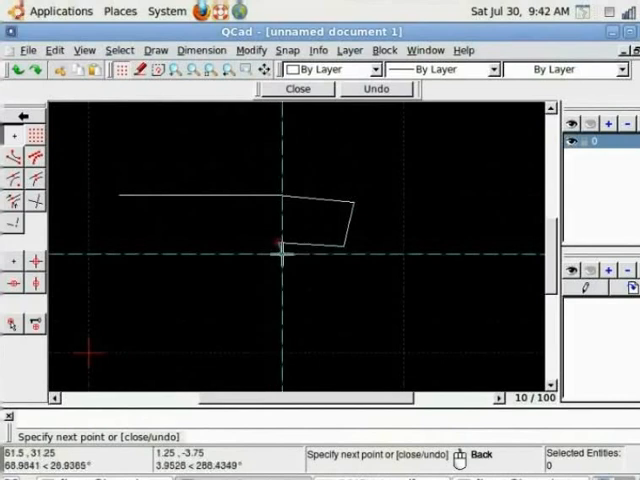
- With Parallels at distance 10 and number 3, add three parallels to the horizontal line and slanted edge
key(Escape)
key(Escape)
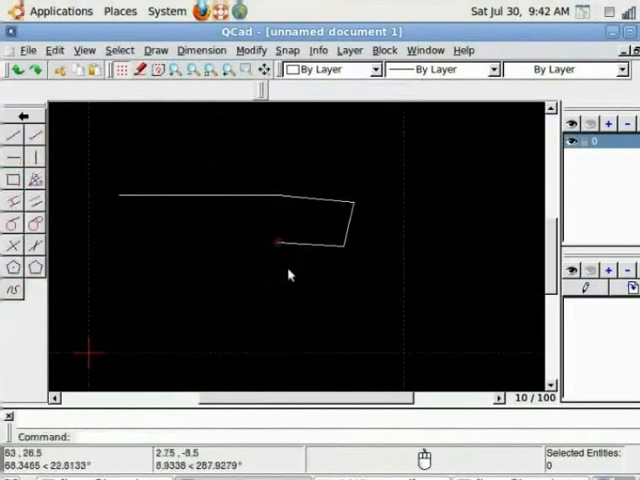
key(Escape)
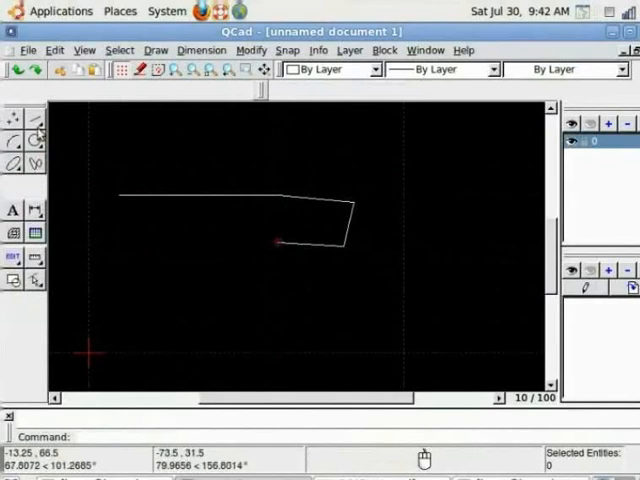
click(14, 141)
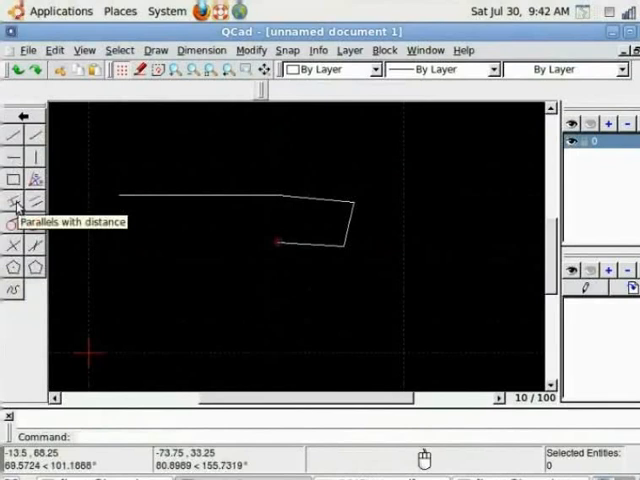
click(17, 204)
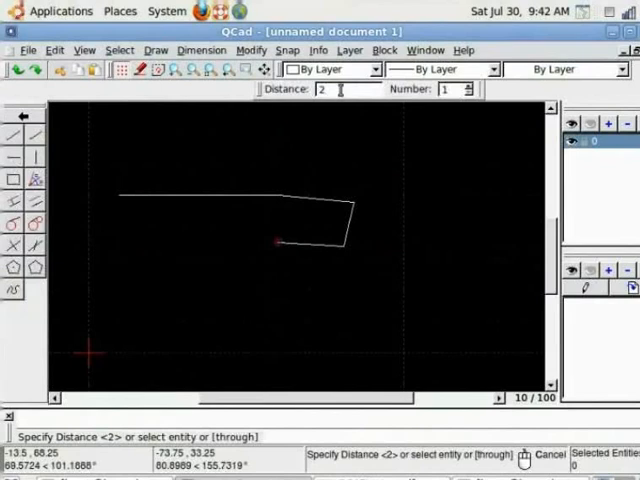
key(BackSpace)
text(10)
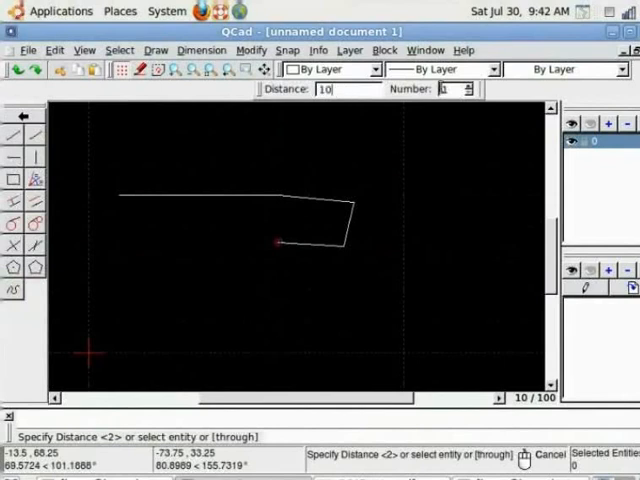
double_click(448, 89)
text(3)
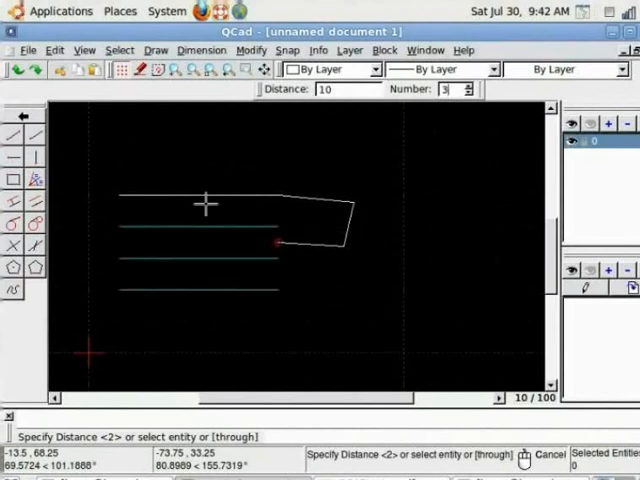
click(340, 186)
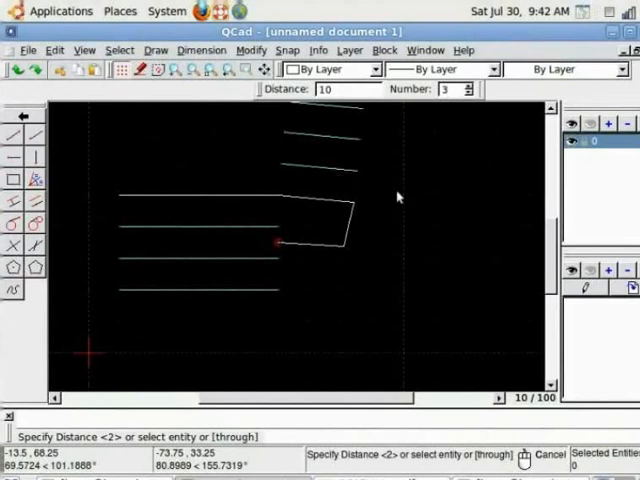
- Draw a radius-30 arc from centre, start and end angles to the right of the slanted shape
key(Escape)
key(Escape)
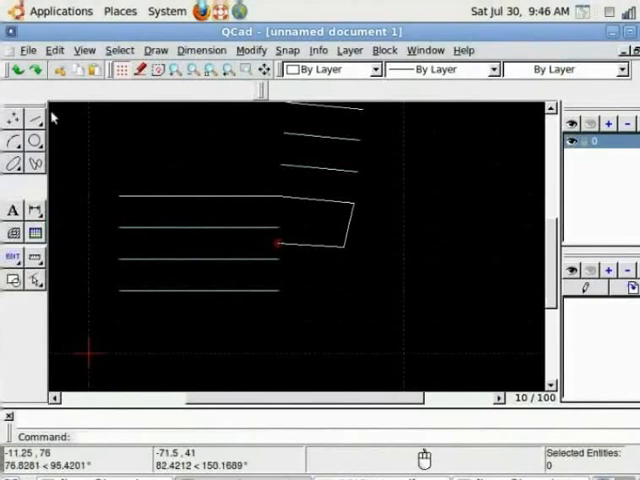
click(15, 144)
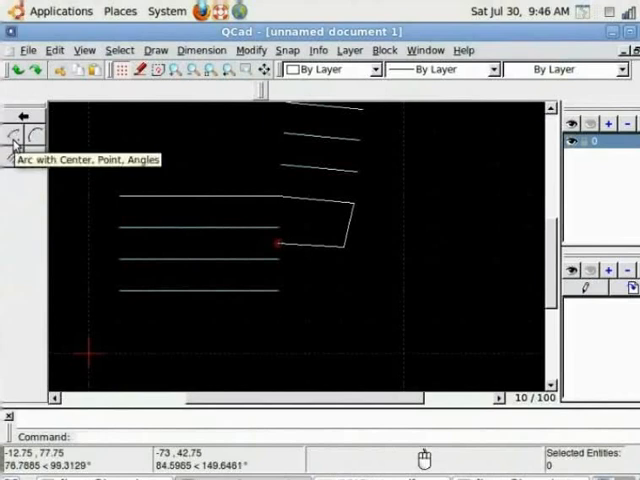
click(15, 140)
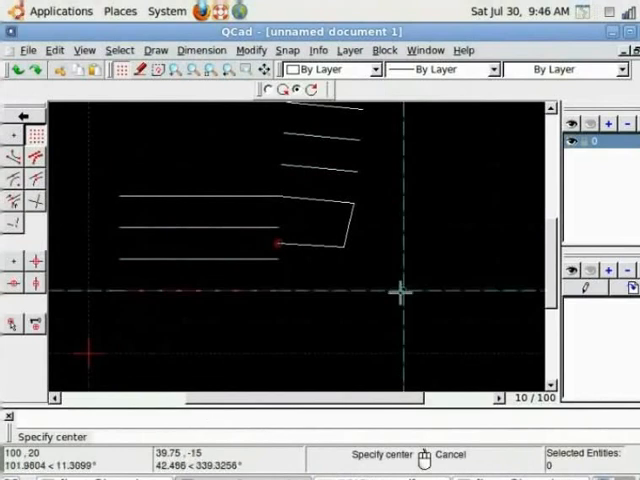
click(404, 261)
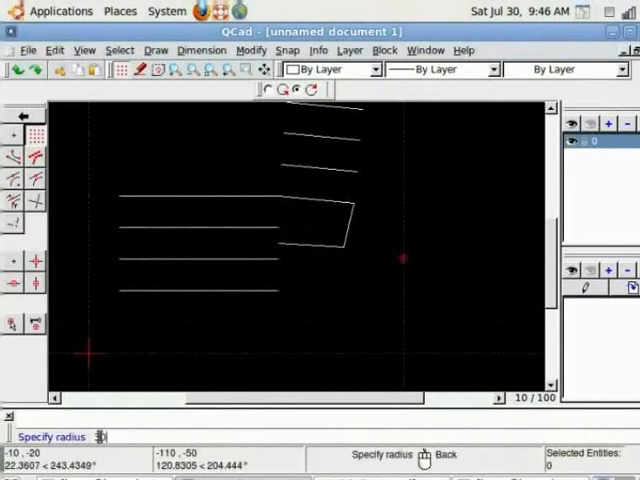
text(30)
key(Return)
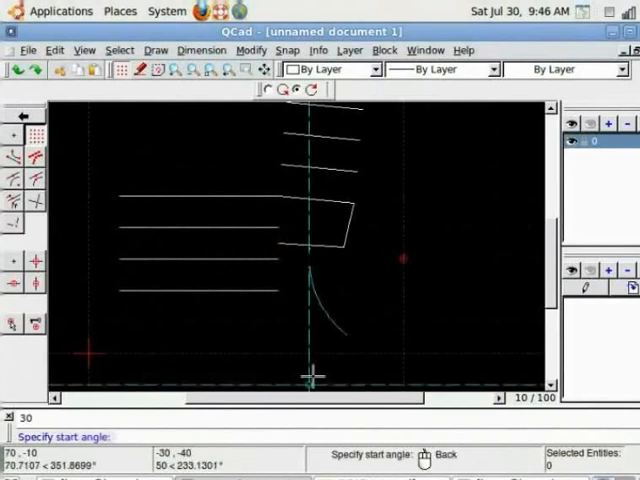
click(373, 221)
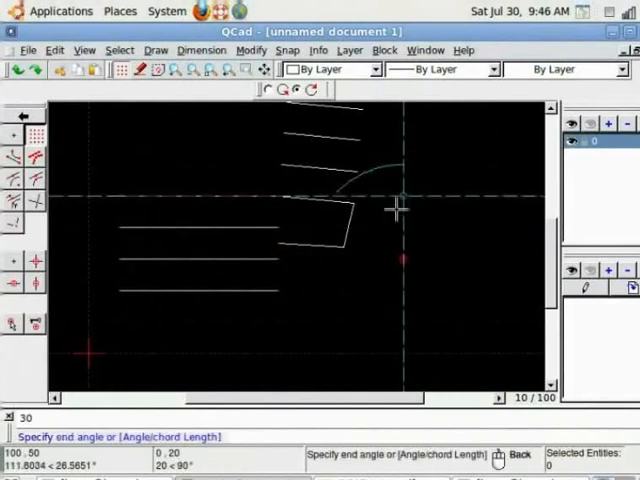
click(478, 257)
key(Escape)
key(Escape)
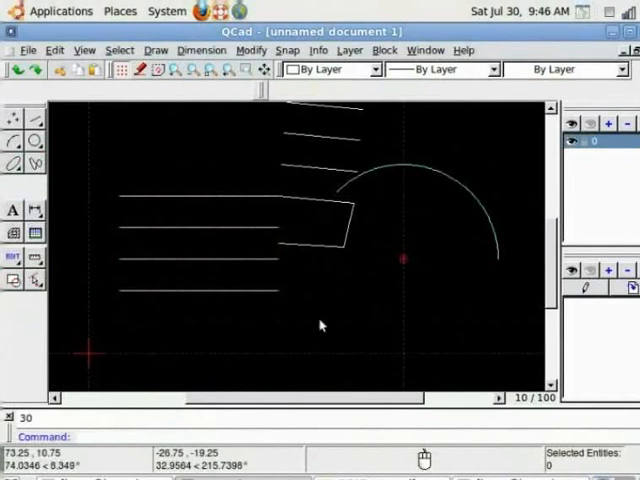
- Place a radius-20 circle by centre and radius at the upper left
click(35, 144)
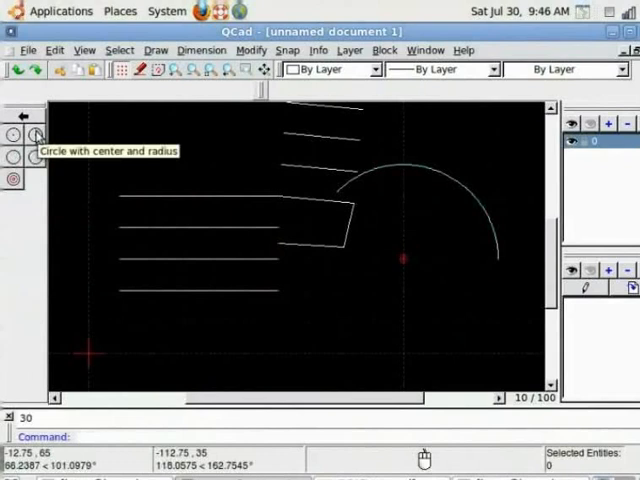
click(36, 137)
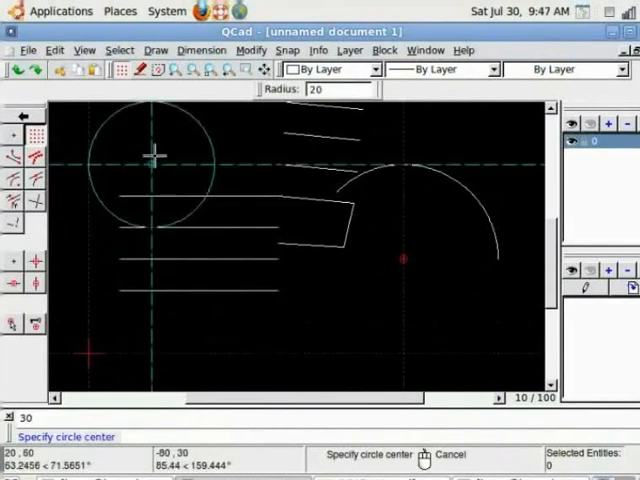
click(155, 160)
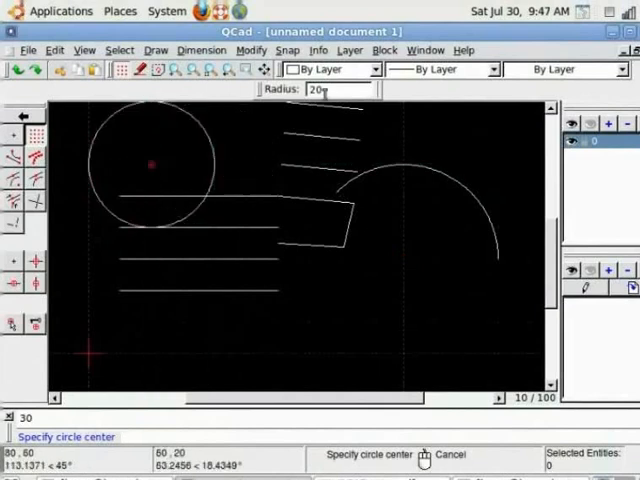
- Change the radius to 15 and place two circles, one below the arc and one inside it
key(BackSpace)
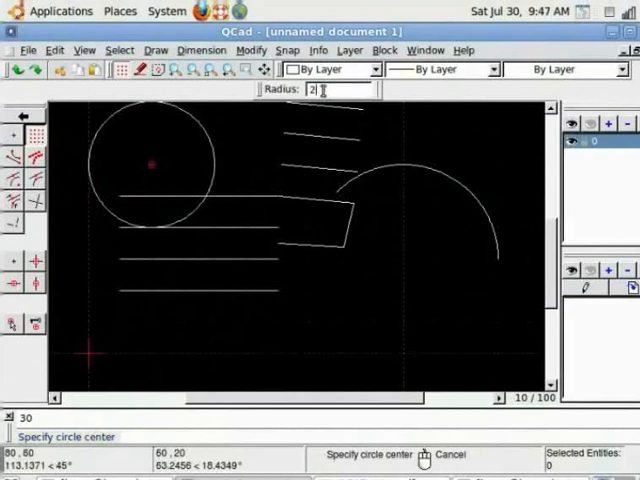
key(BackSpace)
text(15)
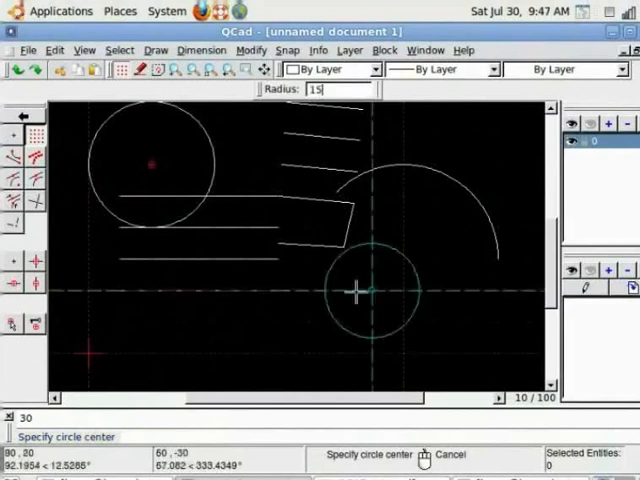
click(372, 321)
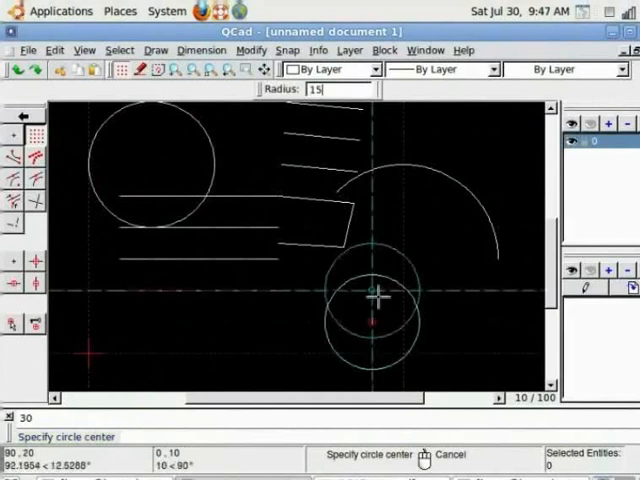
click(410, 229)
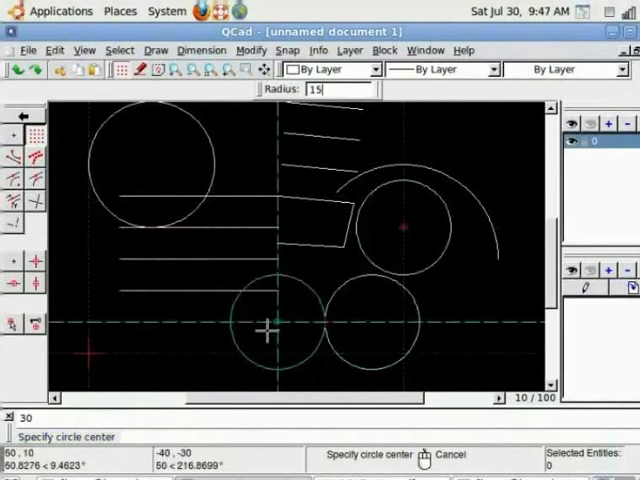
key(Escape)
key(Escape)
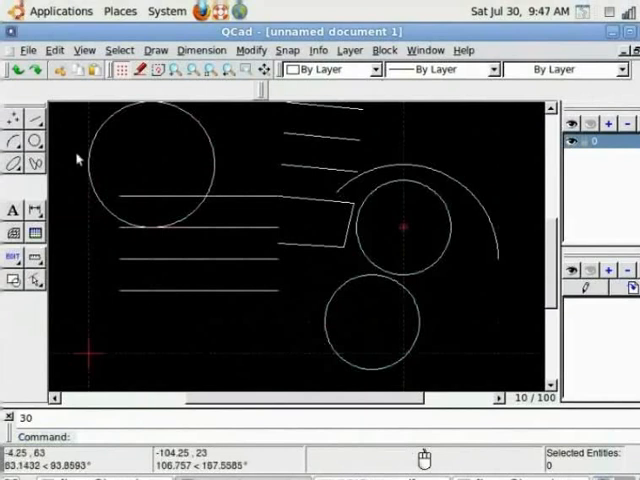
click(84, 50)
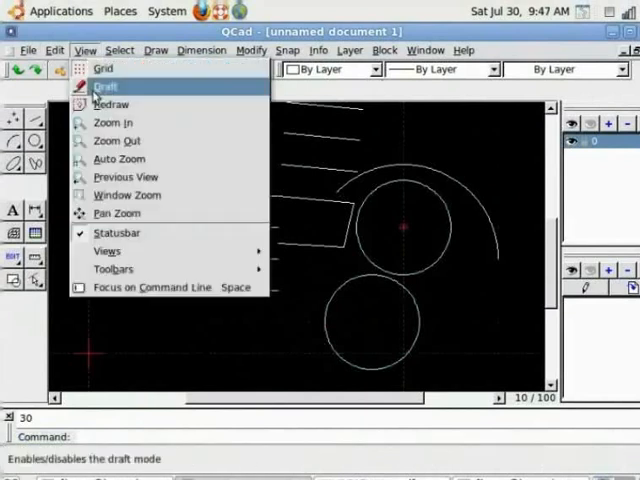
click(112, 122)
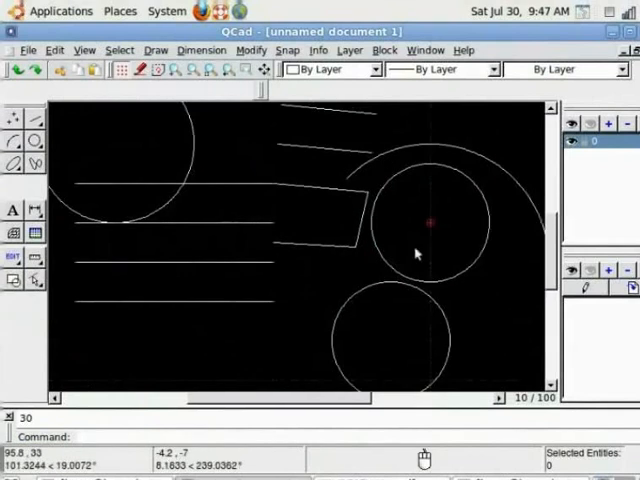
click(85, 50)
click(112, 140)
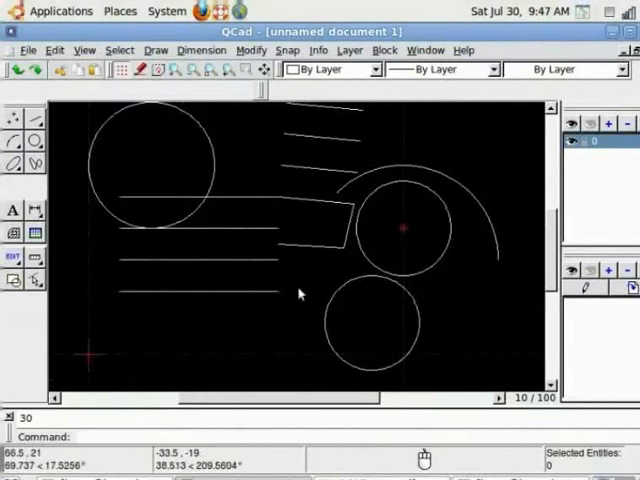
scroll(300, 293, up, 1)
scroll(300, 293, down, 1)
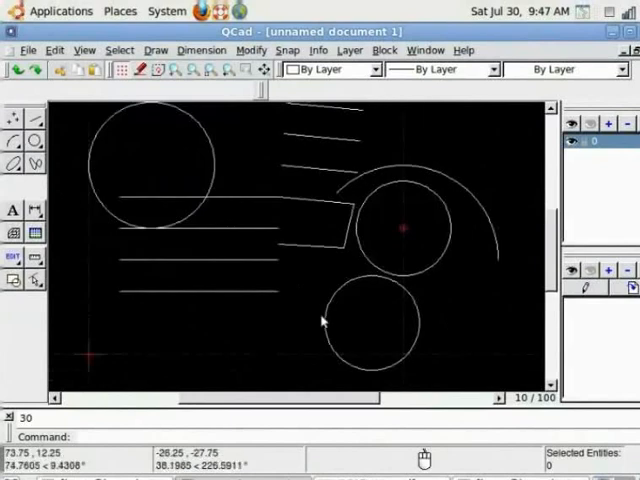
scroll(322, 320, up, 1)
scroll(322, 320, up, 1)
scroll(322, 320, down, 1)
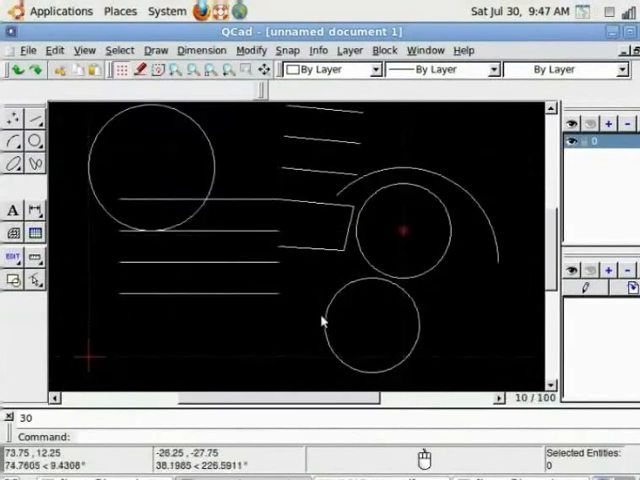
scroll(322, 320, up, 1)
scroll(322, 320, down, 1)
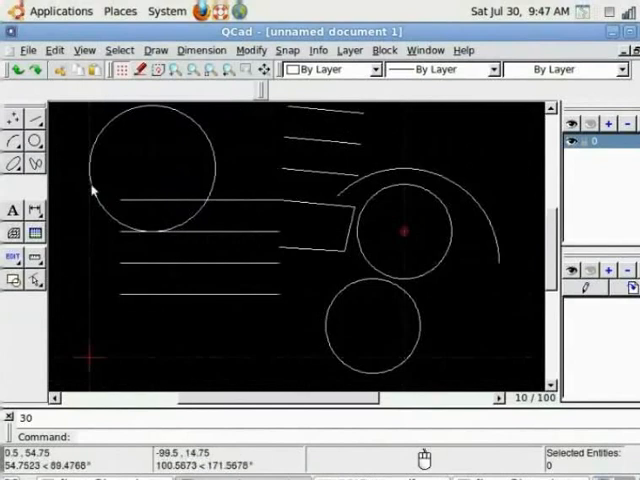
scroll(92, 190, up, 3)
click(85, 50)
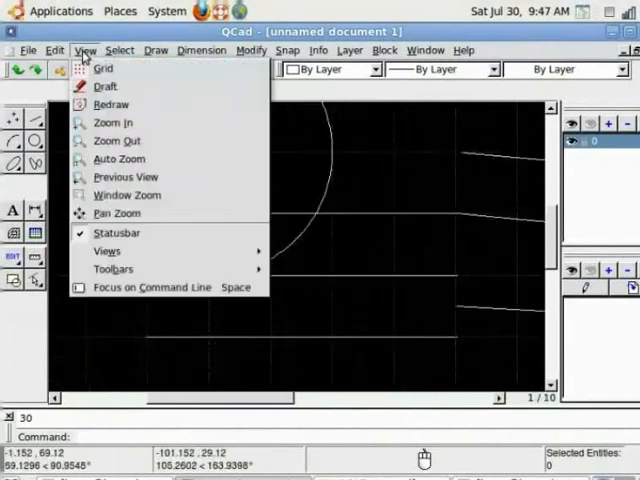
click(115, 159)
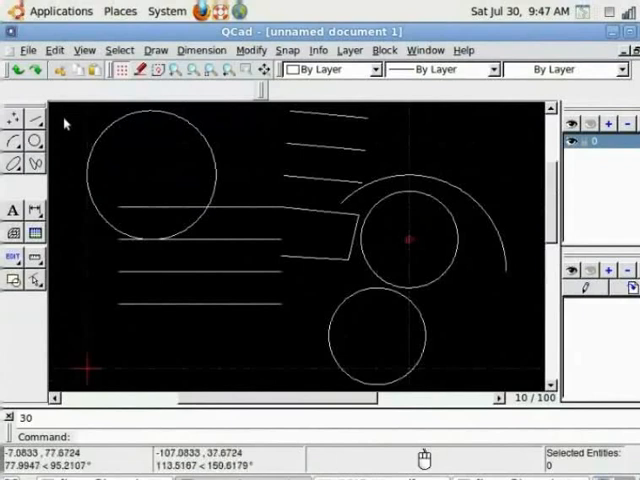
- Window-select all 14 entities and delete them via Modify > Delete selected
drag(66, 112, 537, 405)
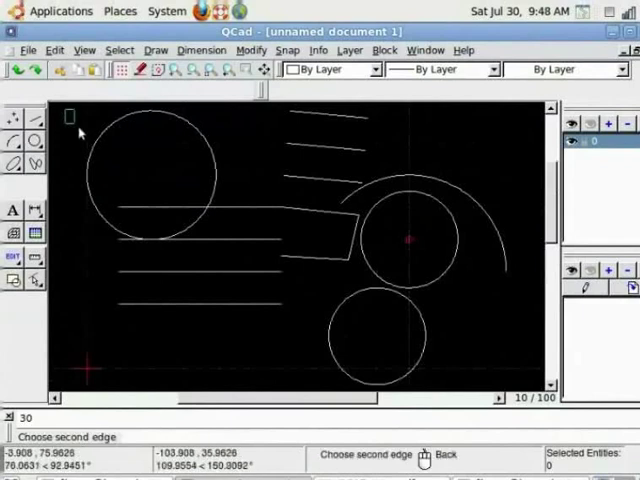
click(537, 405)
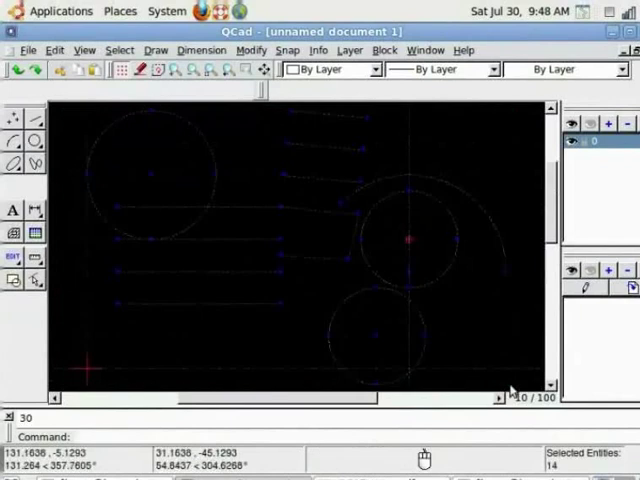
click(250, 50)
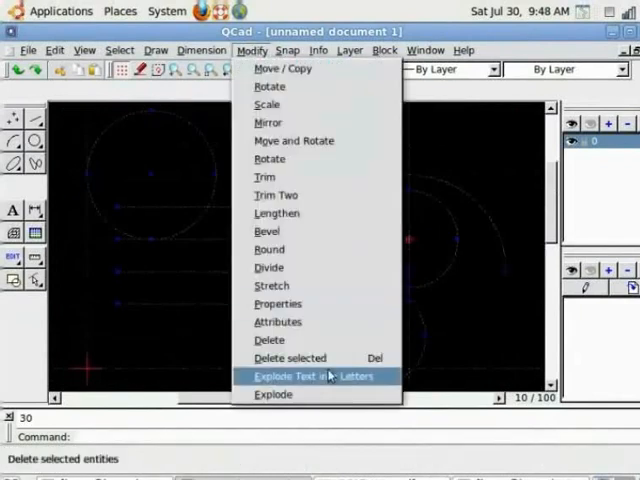
click(290, 358)
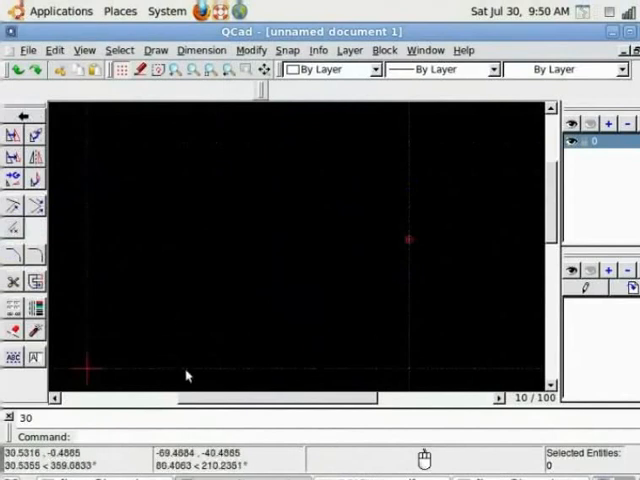
- Define a small zoom window on the now-empty drawing
click(70, 365)
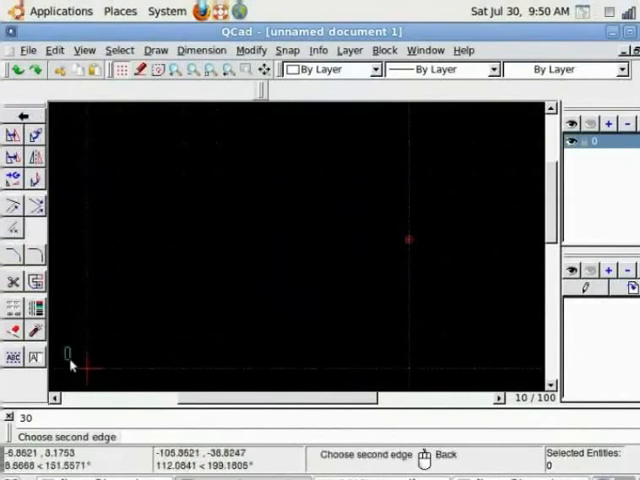
click(105, 378)
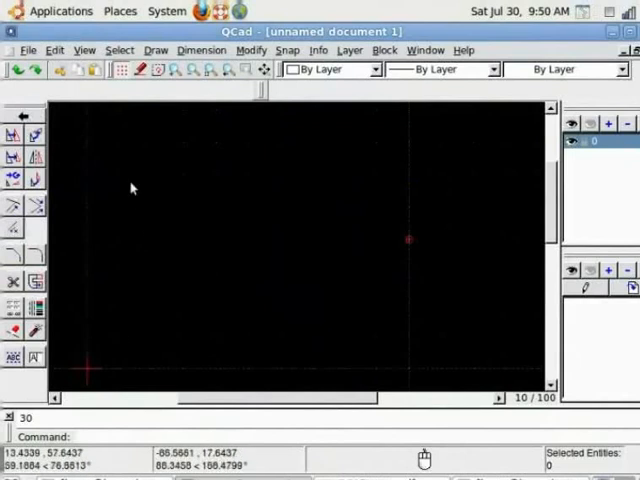
right_click(73, 121)
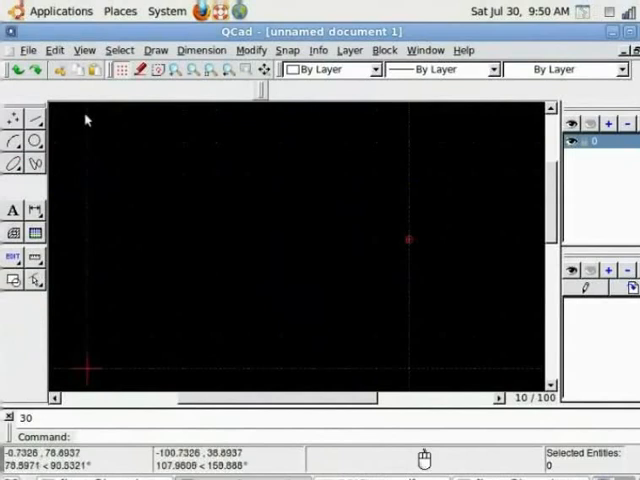
click(55, 50)
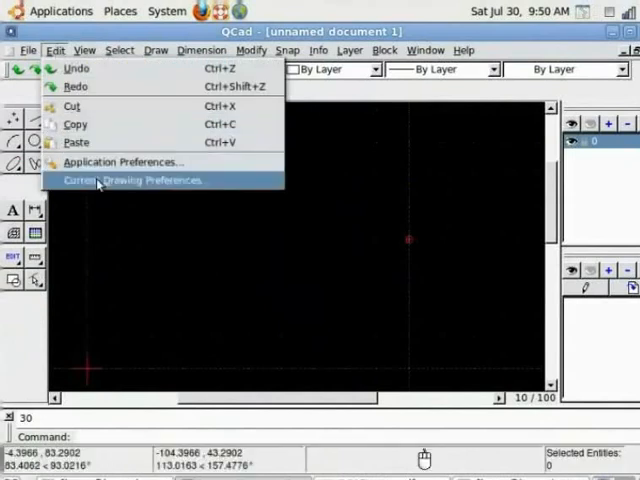
click(96, 162)
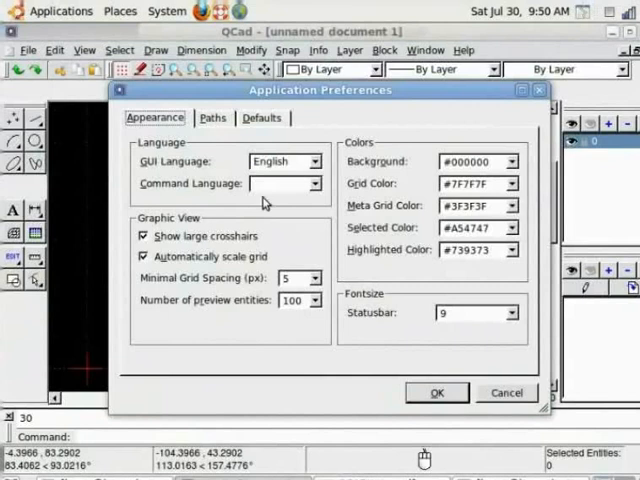
click(213, 117)
click(261, 117)
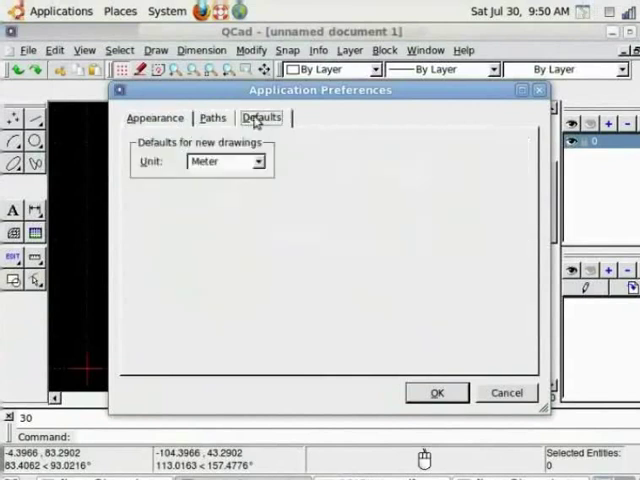
click(258, 164)
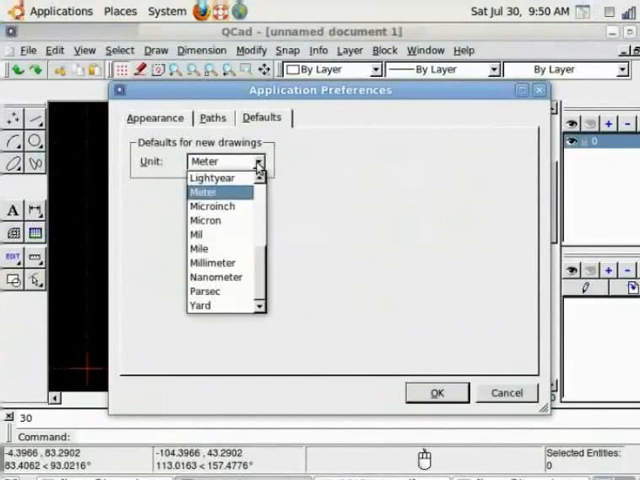
click(258, 164)
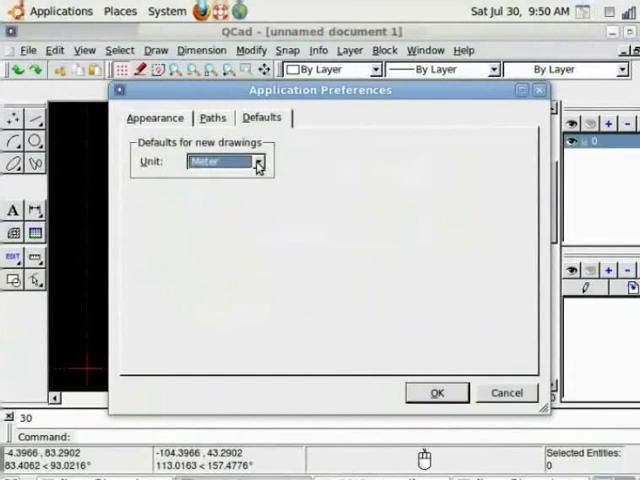
click(437, 392)
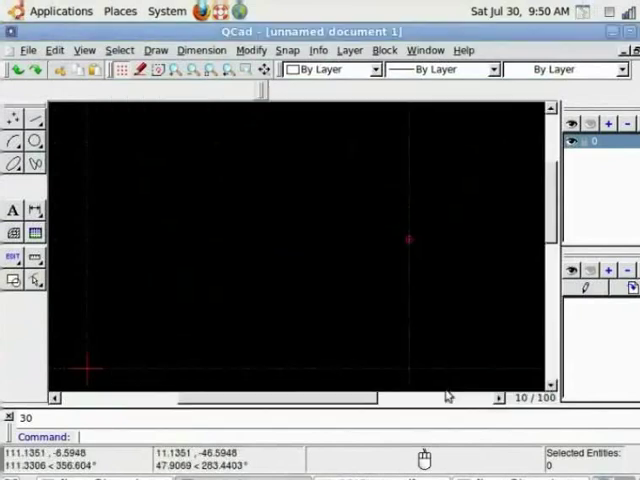
- In Drawing Preferences, make Inch the main unit with two-decimal length precision
click(55, 50)
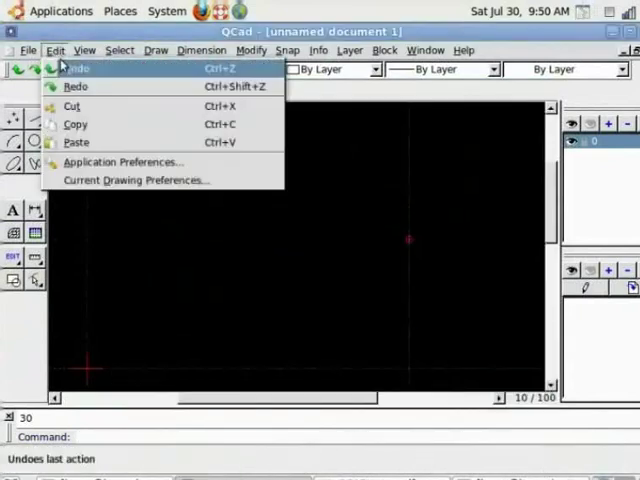
click(112, 181)
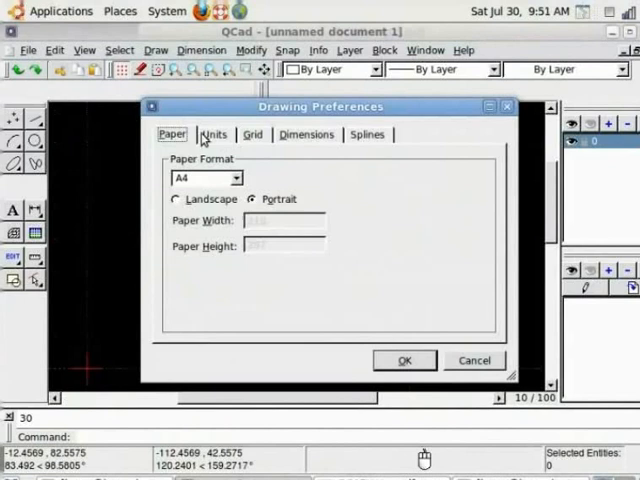
click(212, 134)
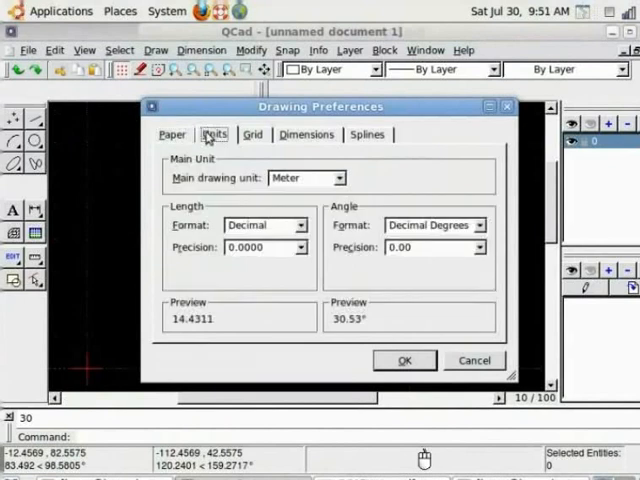
click(340, 178)
scroll(310, 230, up, 2)
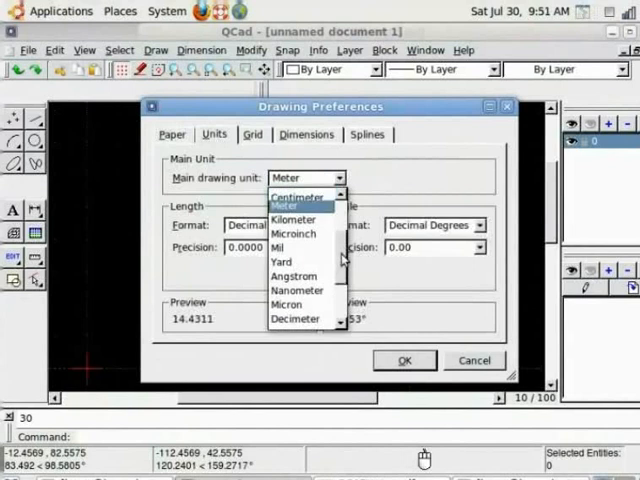
scroll(310, 230, up, 3)
click(304, 208)
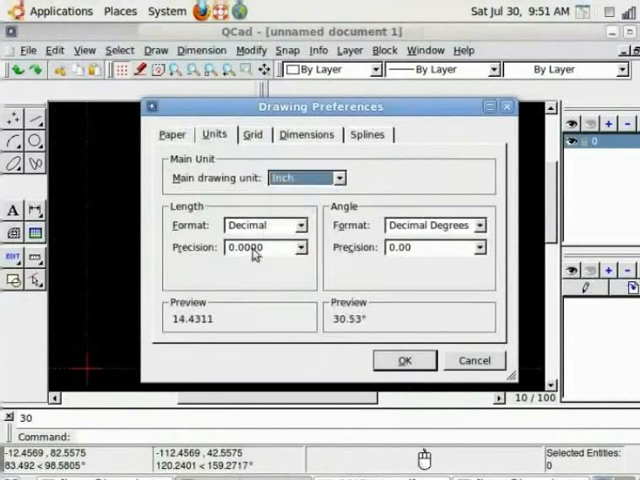
click(299, 249)
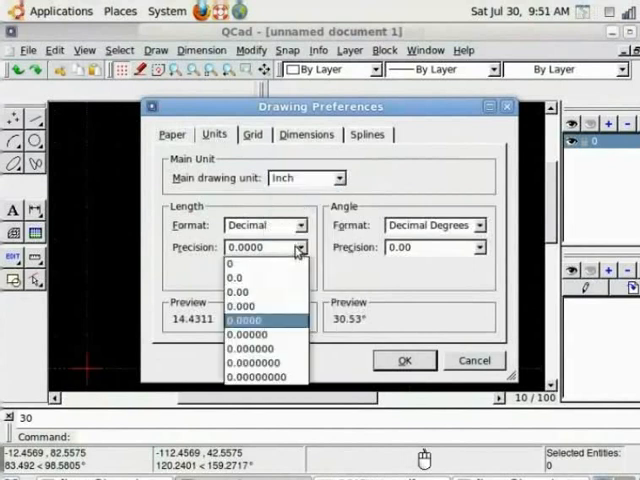
click(270, 293)
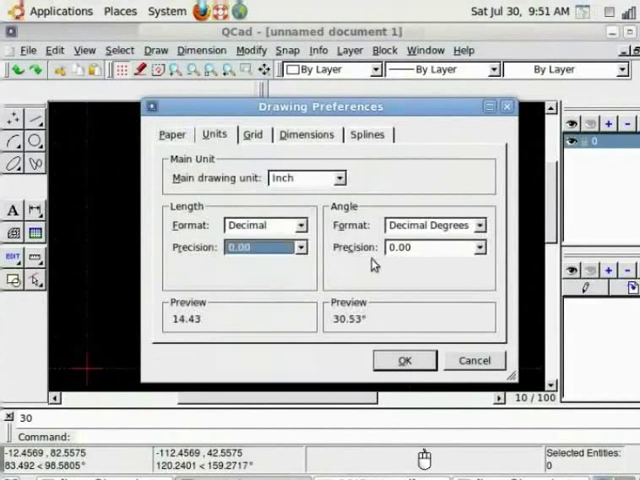
- Keep the grid on and set its X/Y spacing to 0.5
click(252, 134)
click(176, 177)
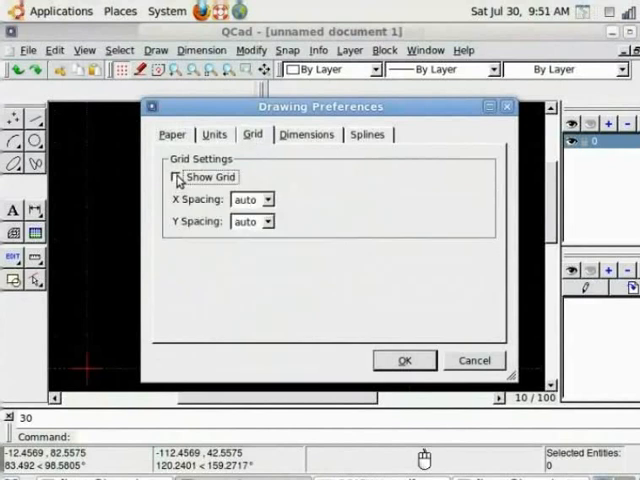
click(176, 177)
click(267, 199)
click(244, 215)
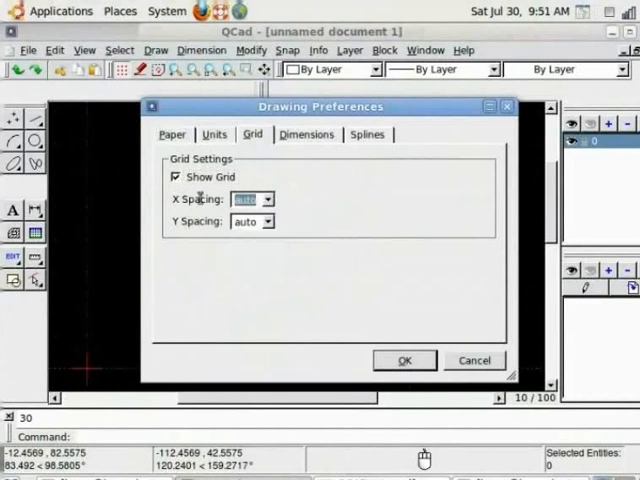
text(.5)
key(Tab)
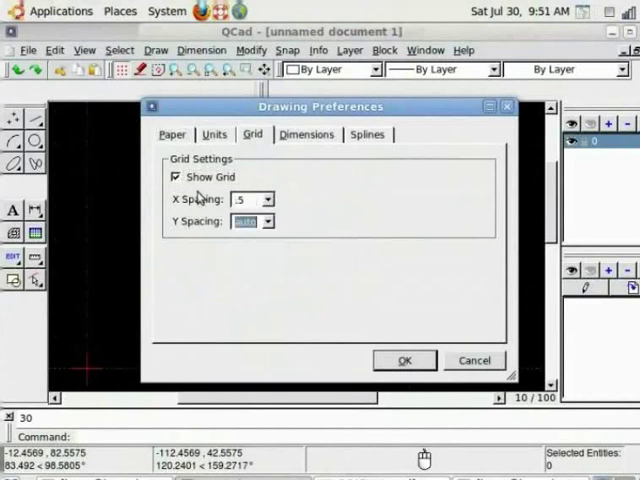
text(.5)
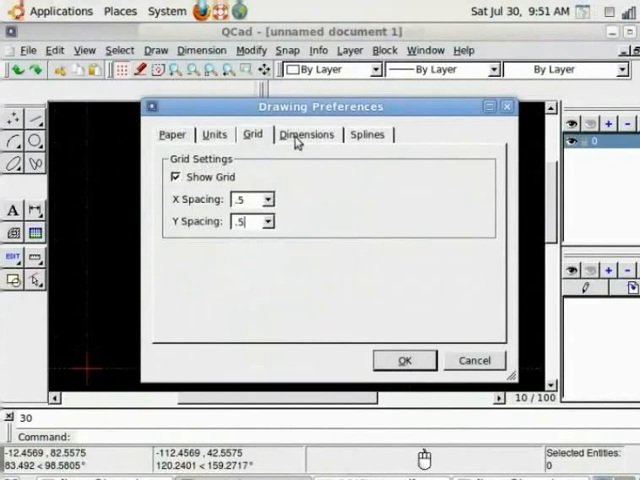
- Set dimension text height 1.25, extension and offset 1, line gap 0.9, arrow size 1
click(296, 138)
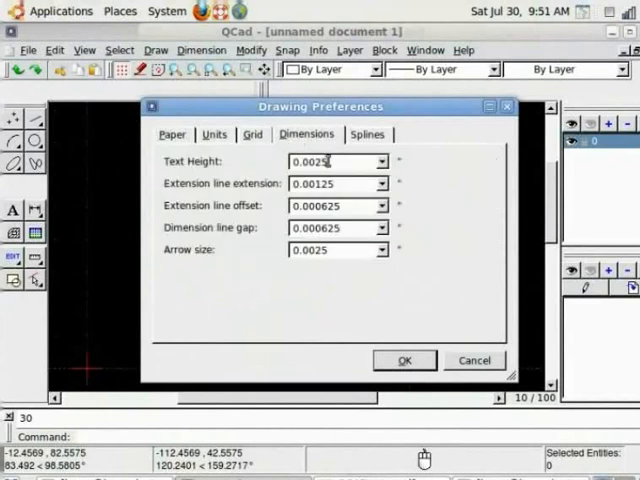
double_click(330, 161)
text(1.25)
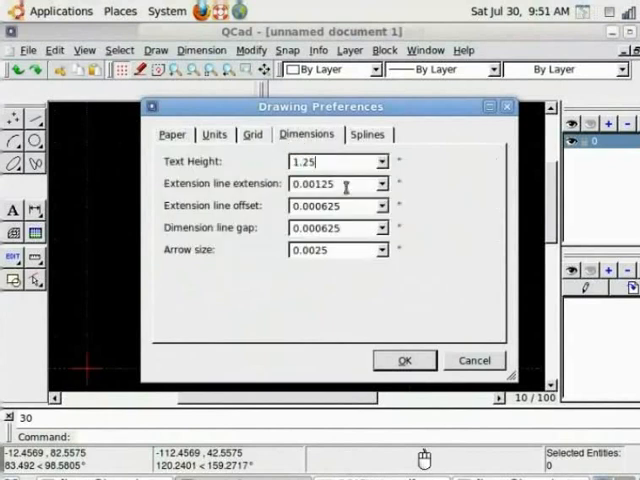
click(344, 184)
drag(344, 184, 293, 186)
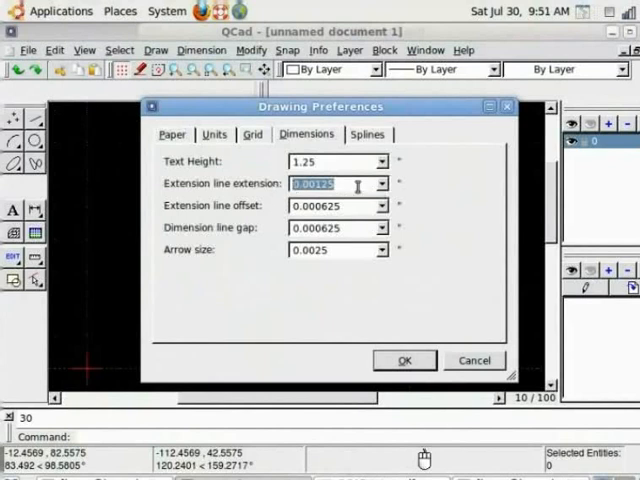
text(2.3)
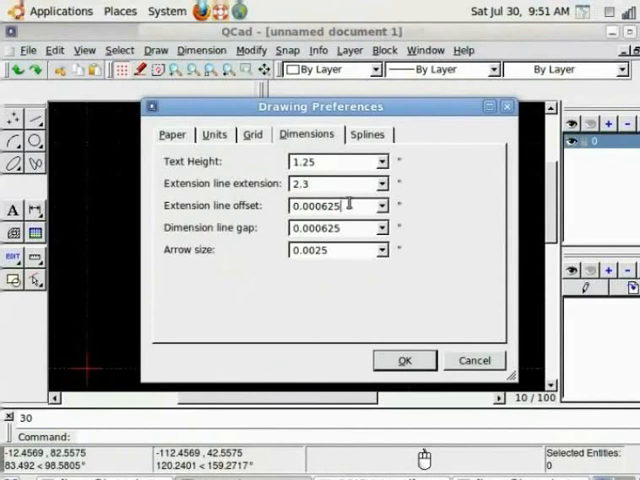
drag(349, 206, 292, 206)
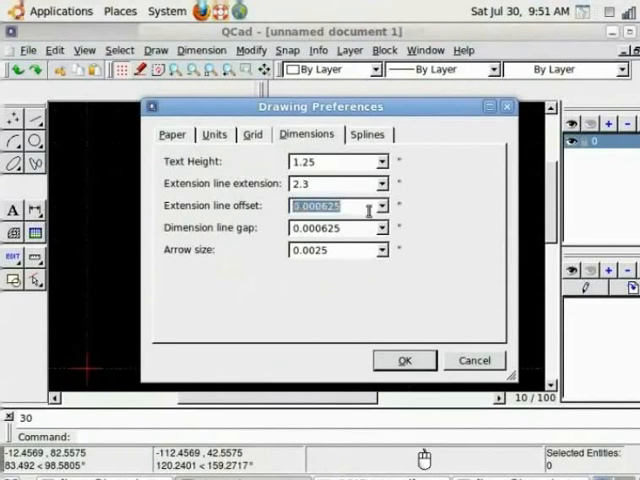
text(2.)
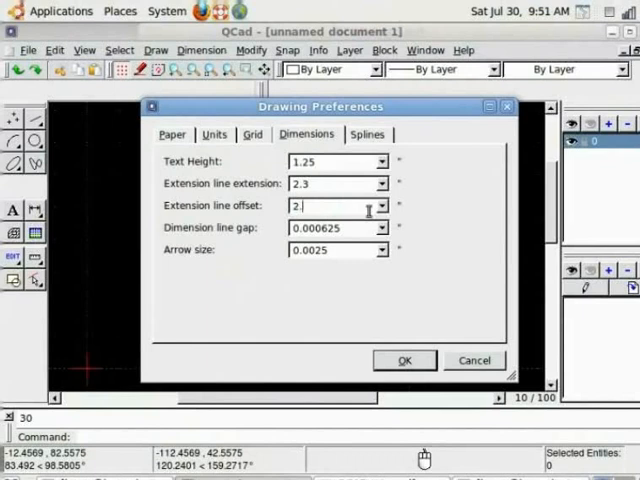
text(5)
drag(355, 228, 262, 230)
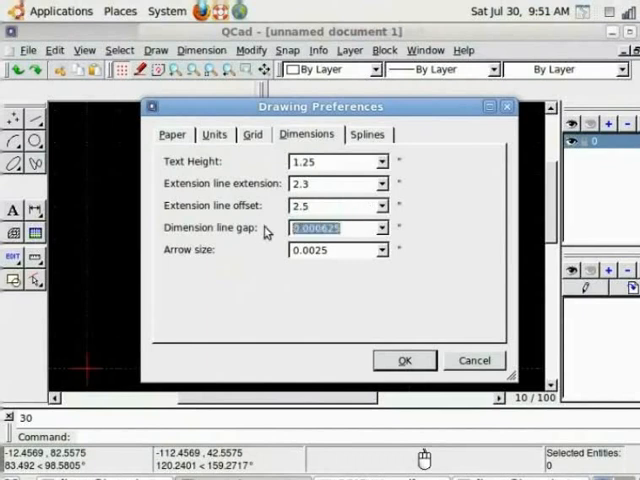
text(.9)
drag(341, 250, 265, 255)
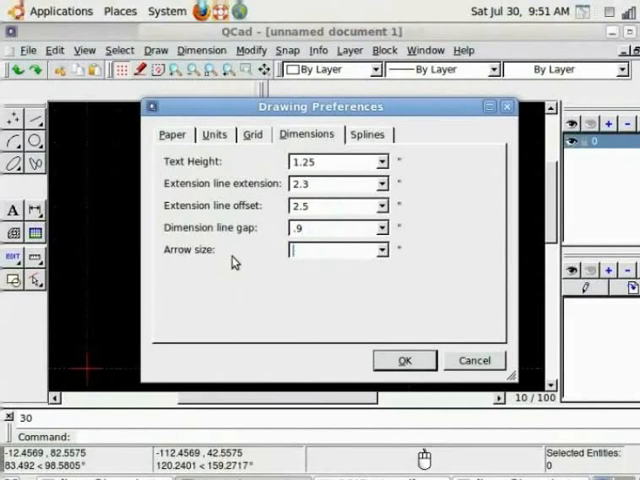
text(1)
drag(326, 183, 232, 186)
text(1)
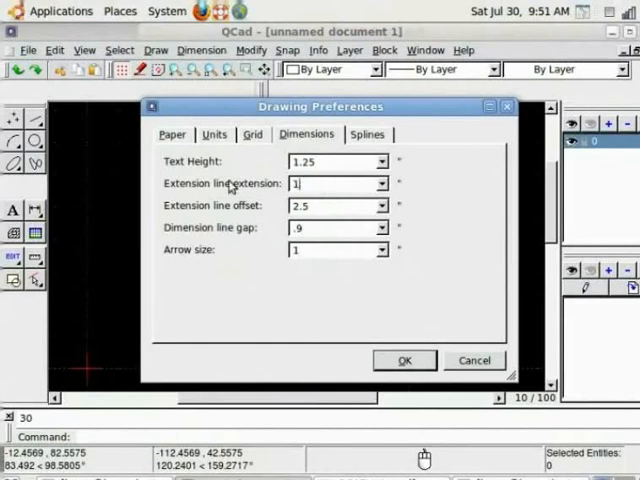
drag(318, 205, 248, 210)
text(1)
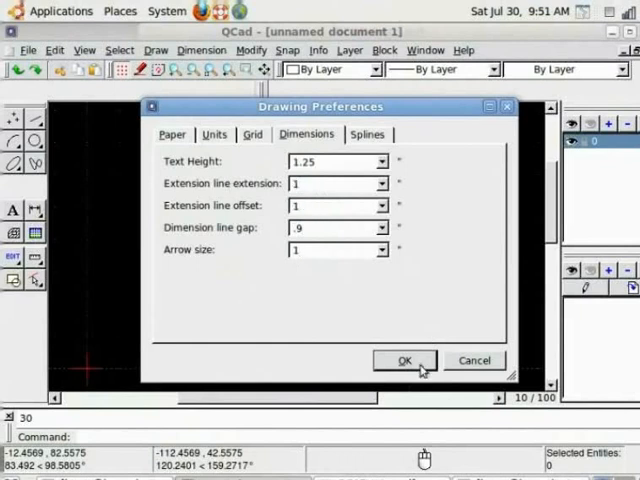
- Confirm the new preferences and start Save as, dismissing the folder error
click(405, 360)
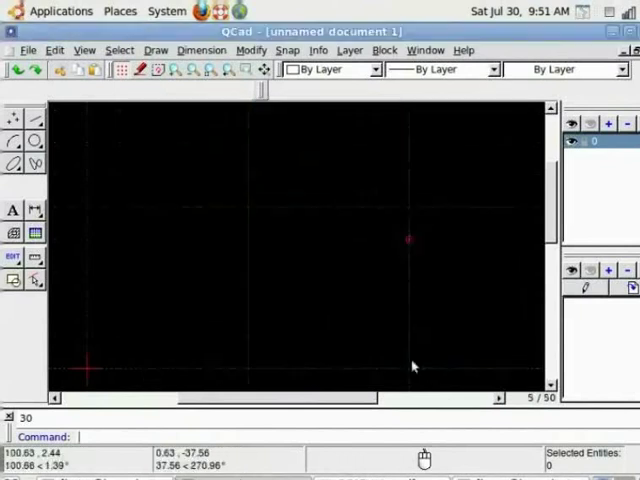
click(28, 50)
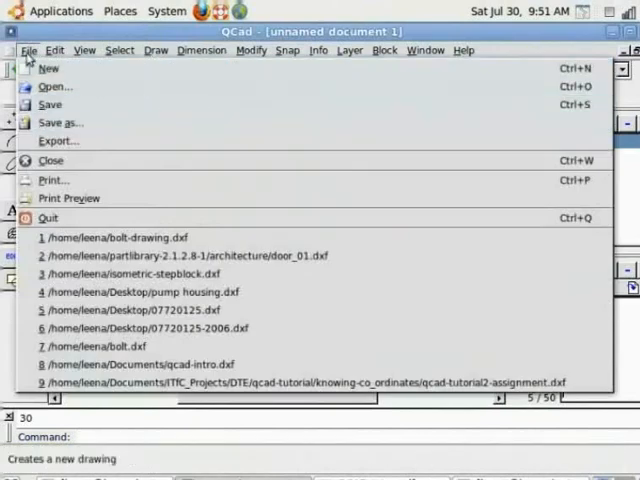
click(68, 123)
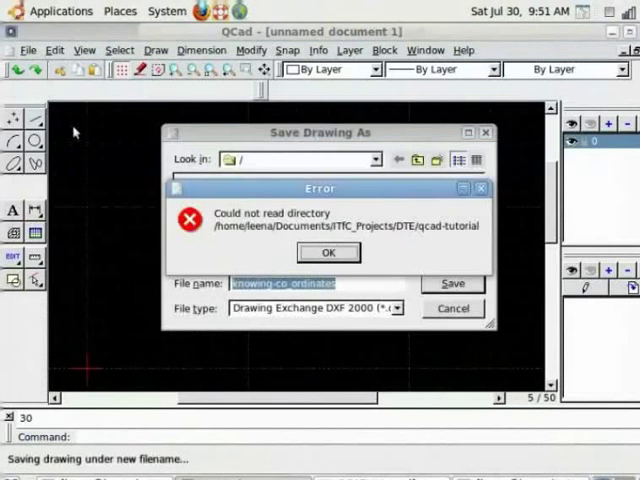
click(327, 253)
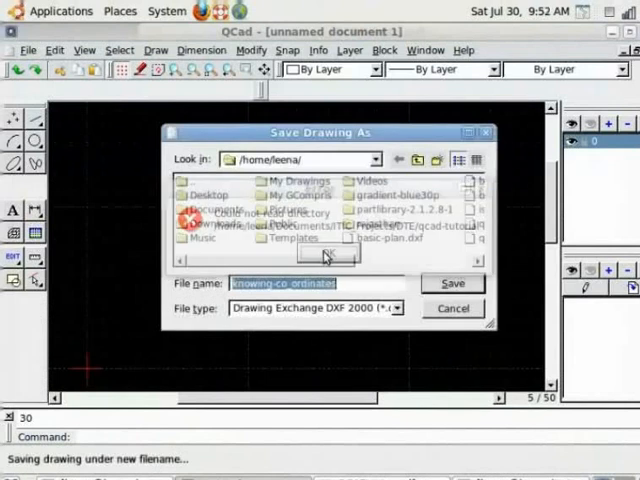
- Save the drawing as qcad-dwg.dxf in the home folder
click(376, 160)
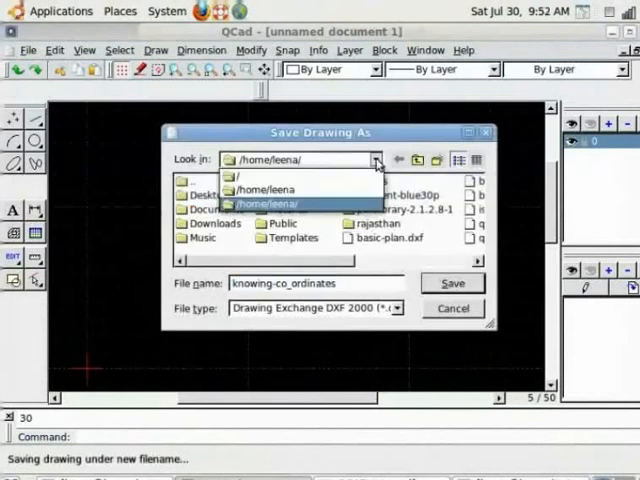
click(268, 189)
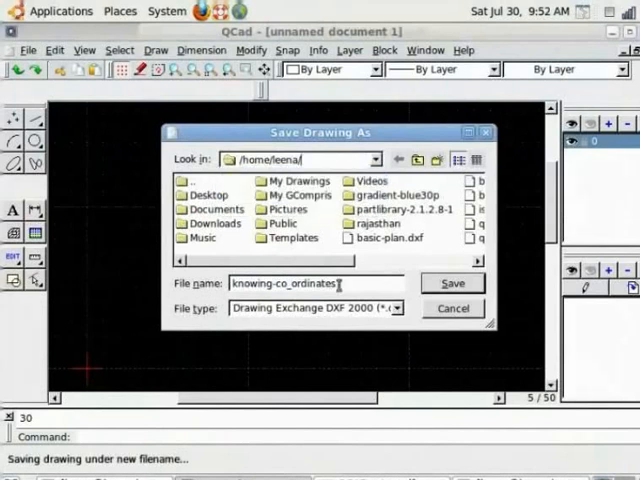
drag(340, 284, 203, 284)
text(qc)
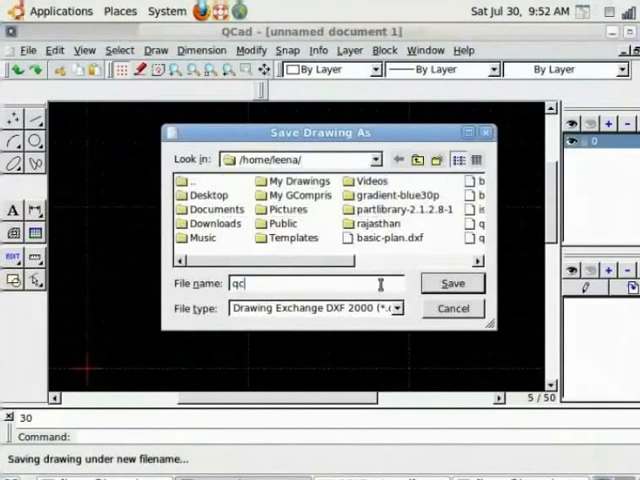
text(ad-)
text(dwg)
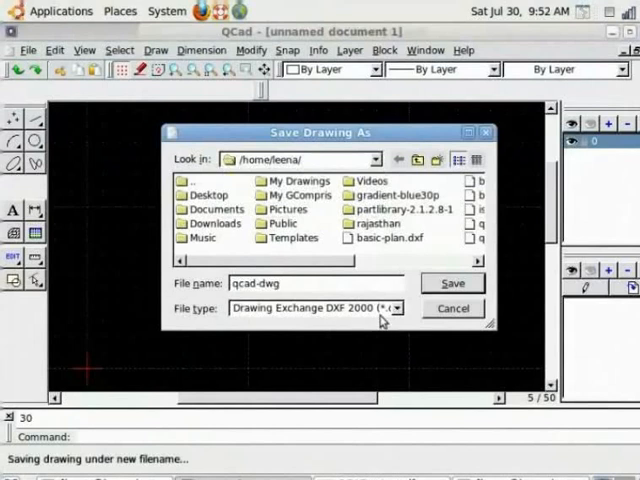
click(450, 286)
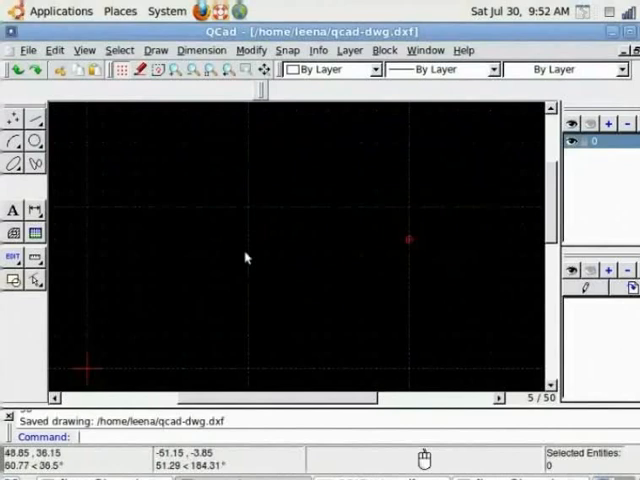
- Draw a rectangle from an upper-left corner to the opposite lower-right corner, then stop the tool
click(35, 122)
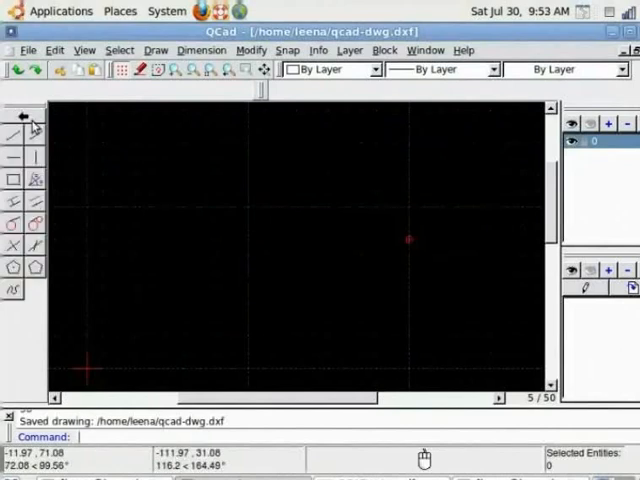
click(14, 182)
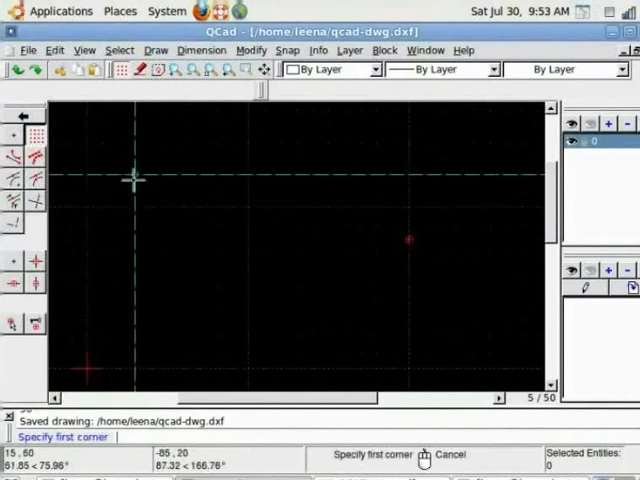
click(133, 180)
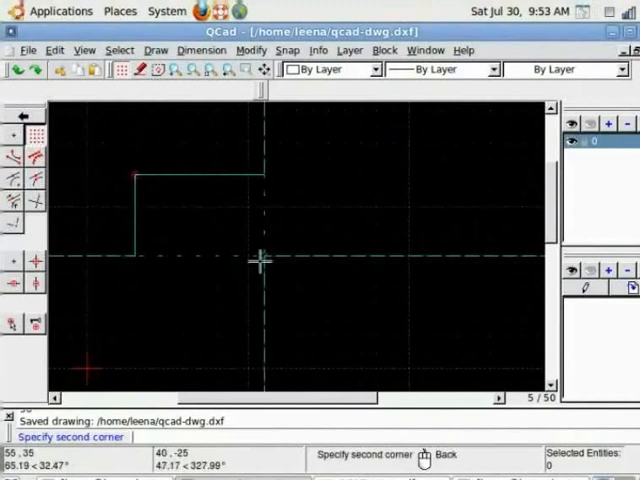
click(265, 268)
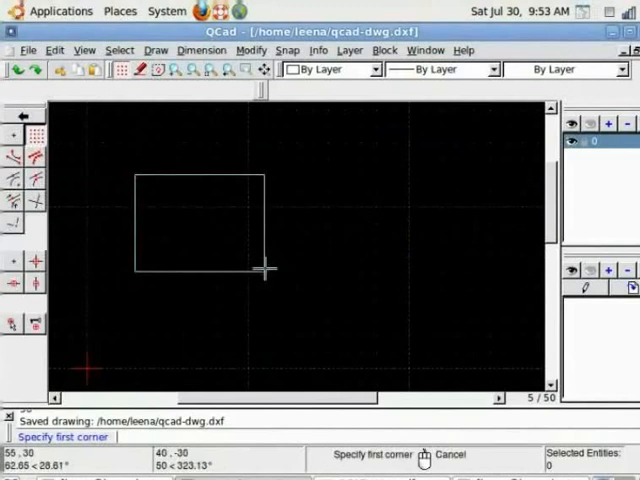
click(200, 270)
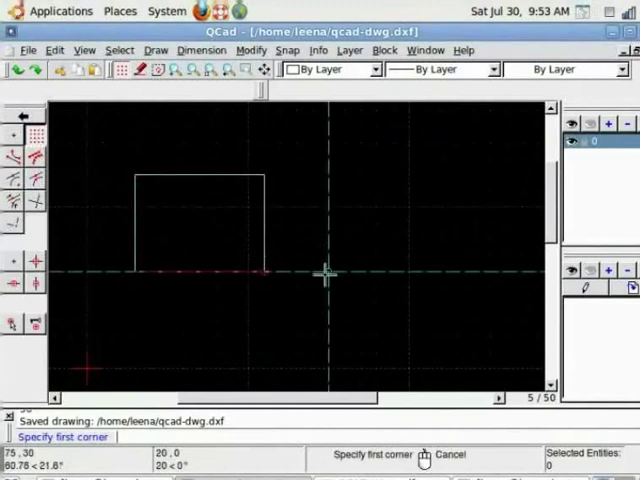
key(Escape)
key(Escape)
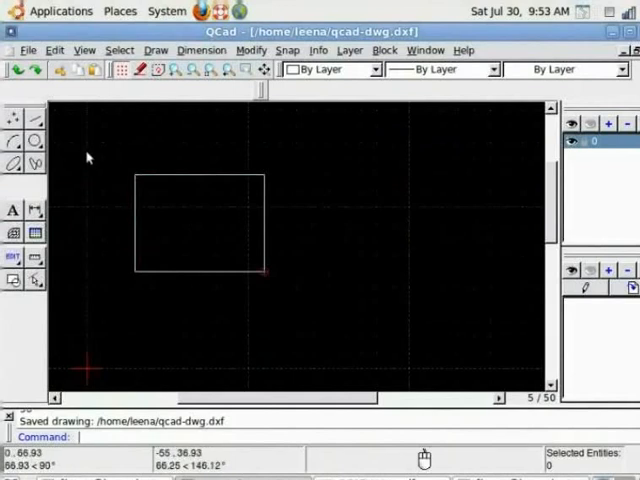
- Draw a two-point line snapped from the top edge midpoint down to the bottom edge
click(35, 120)
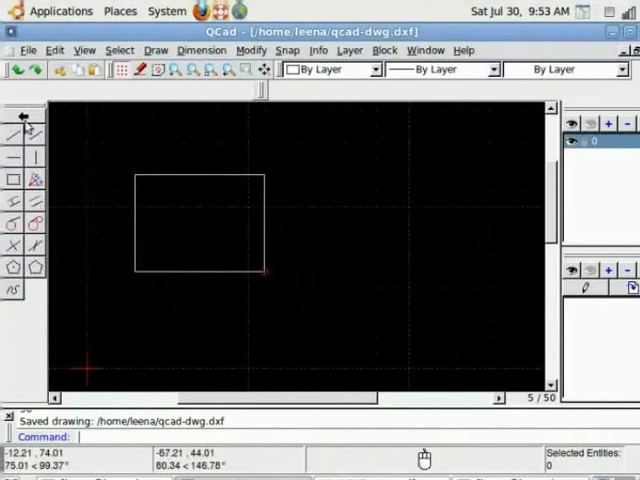
click(14, 138)
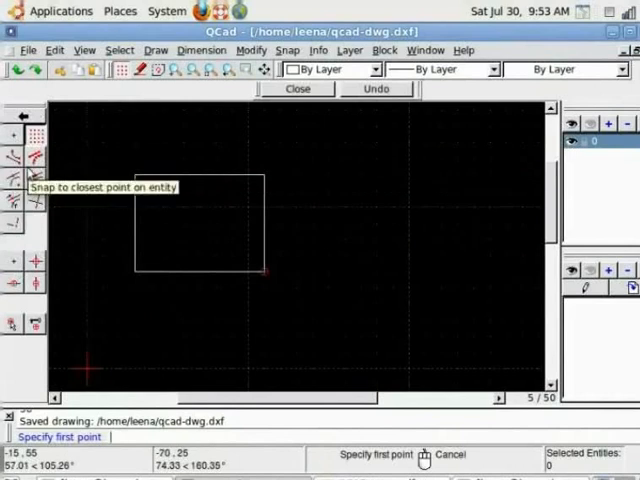
click(33, 178)
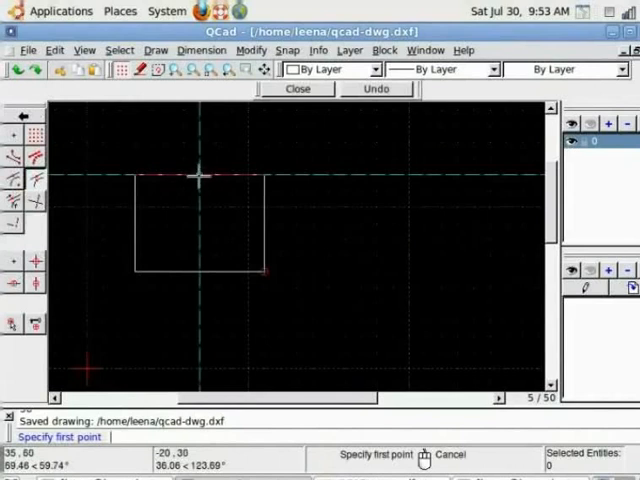
click(200, 178)
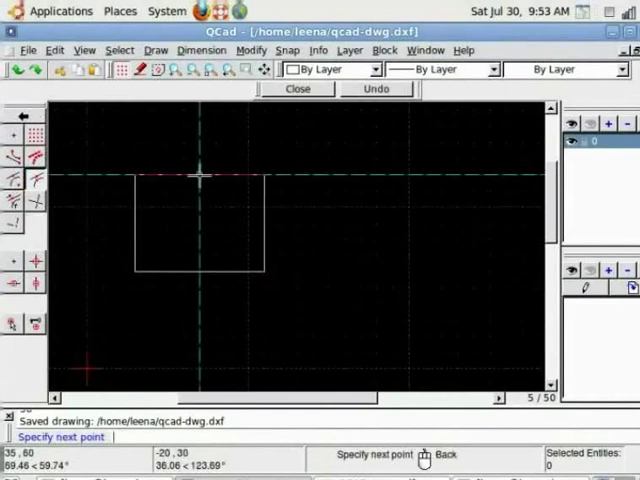
click(200, 270)
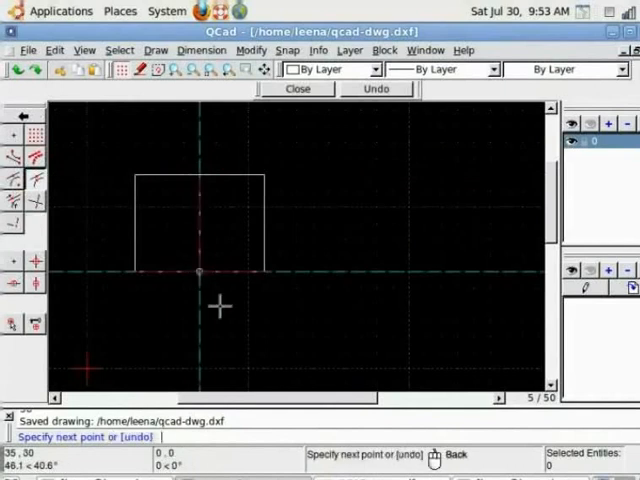
key(Escape)
key(Escape)
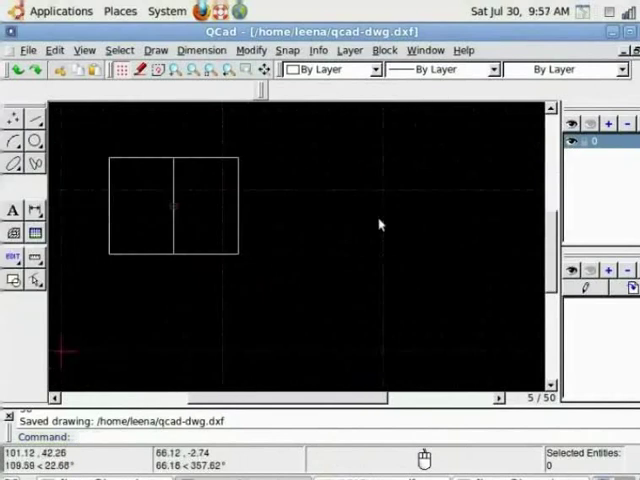
- Place a radius-15 circle snapped to the rectangle's centre point
click(35, 143)
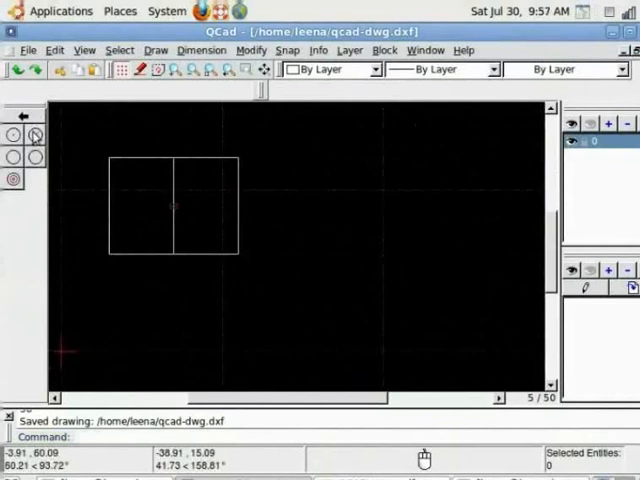
click(35, 136)
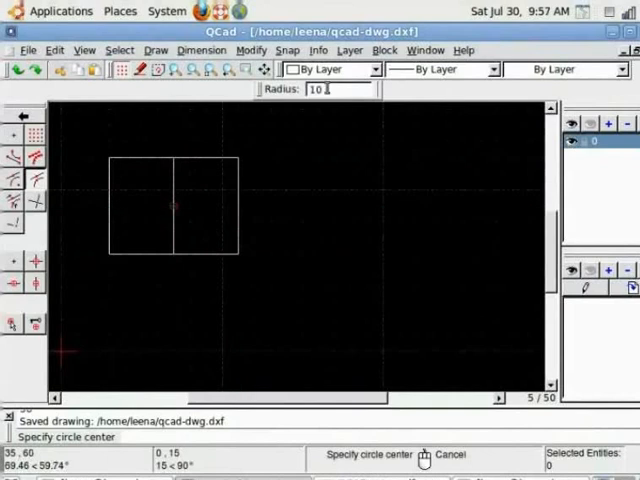
double_click(320, 89)
text(15)
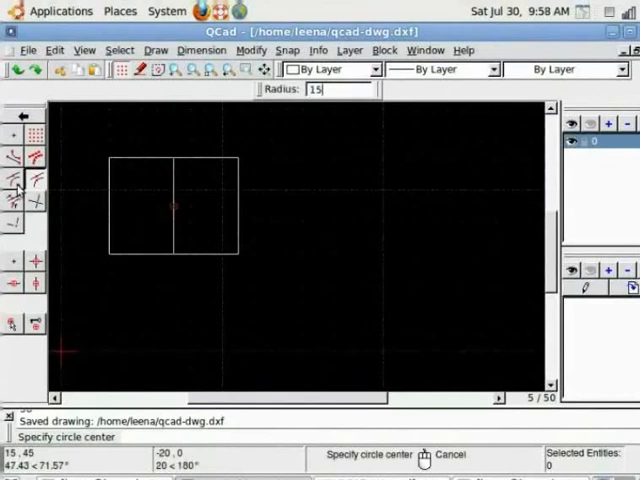
click(17, 185)
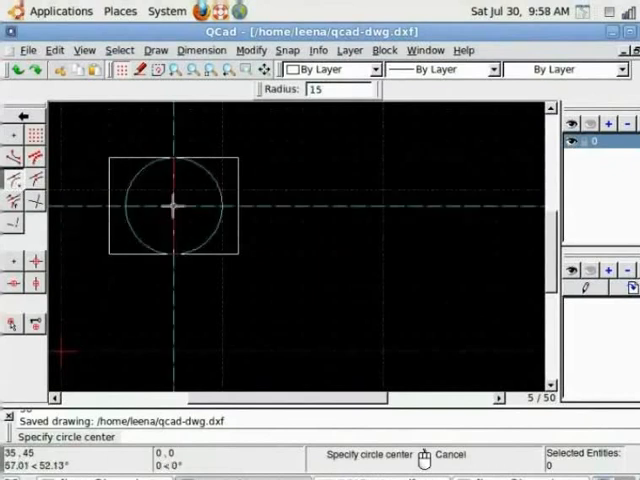
click(173, 205)
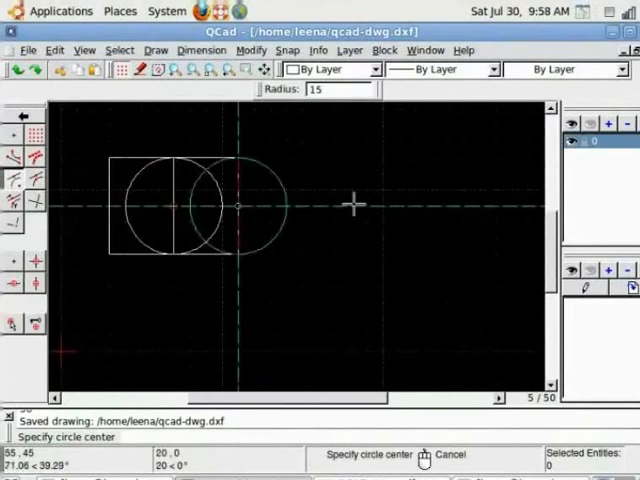
right_click(343, 215)
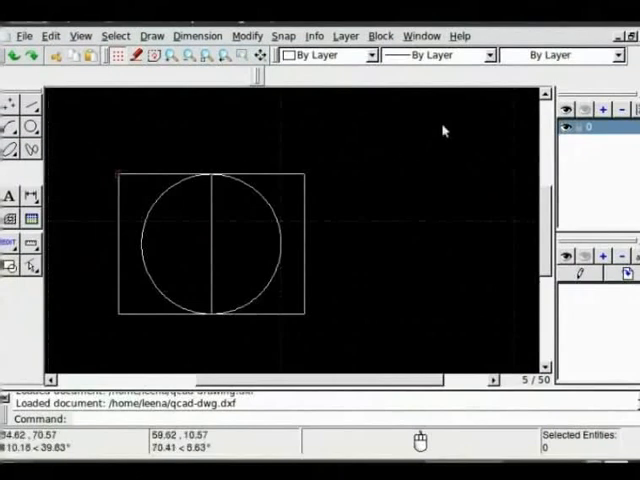
- Create layer 'dimensions' with Cyan colour, 0.09mm width and Dash (small) line type
click(604, 110)
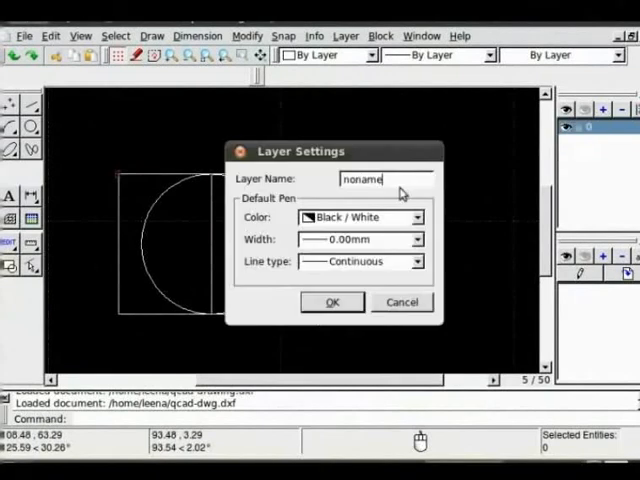
drag(385, 179, 290, 182)
text(dimen)
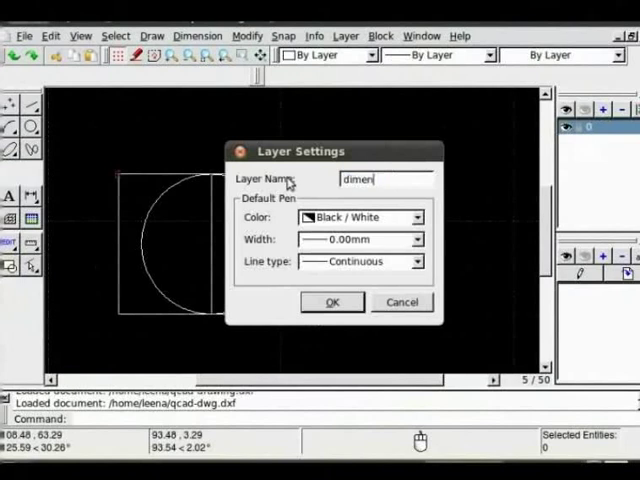
text(sions)
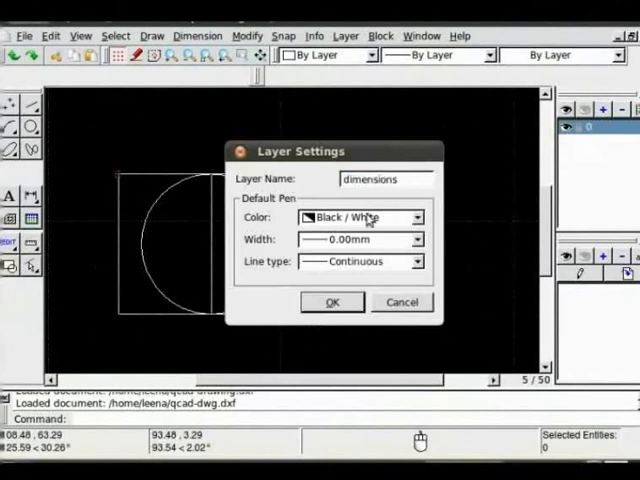
click(417, 217)
click(377, 277)
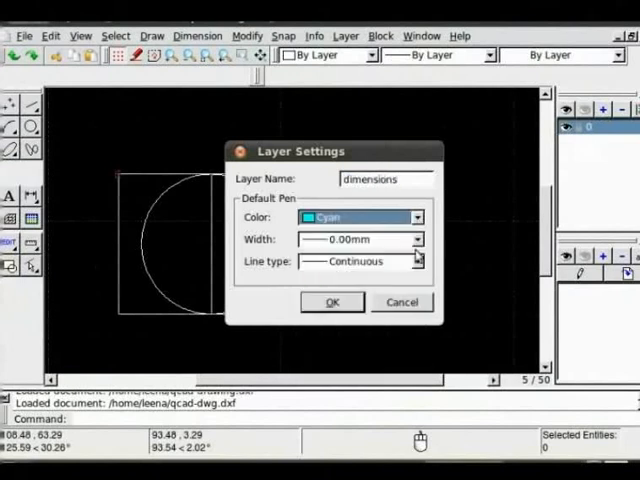
click(417, 239)
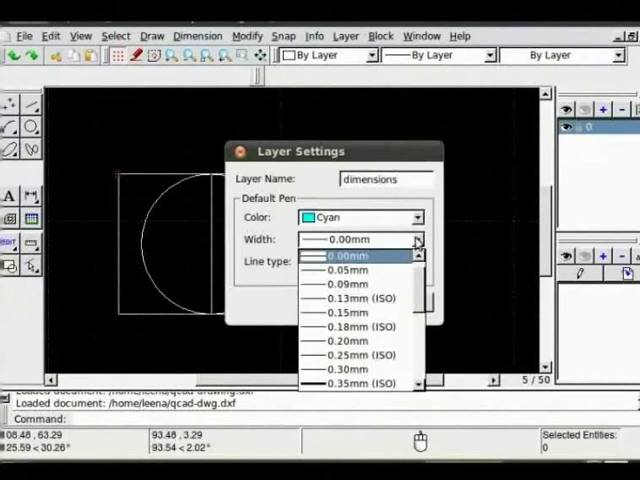
click(348, 283)
click(417, 261)
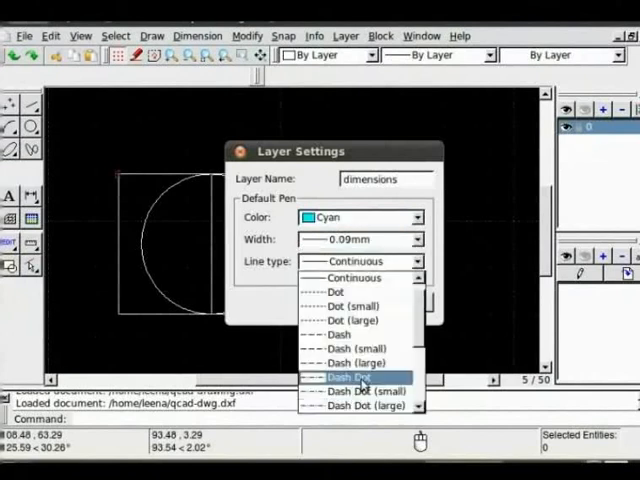
click(358, 348)
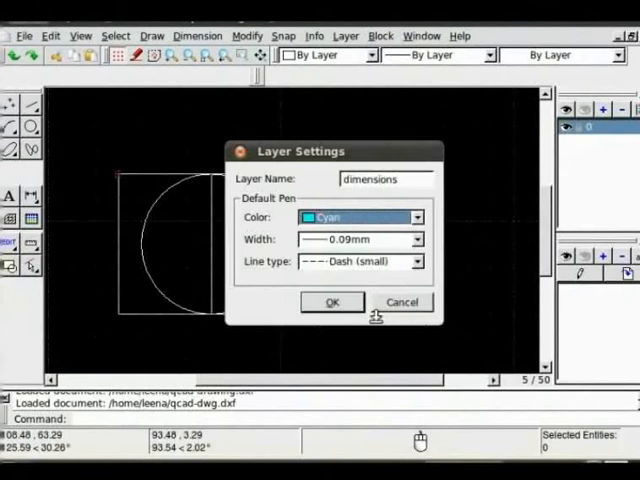
click(332, 303)
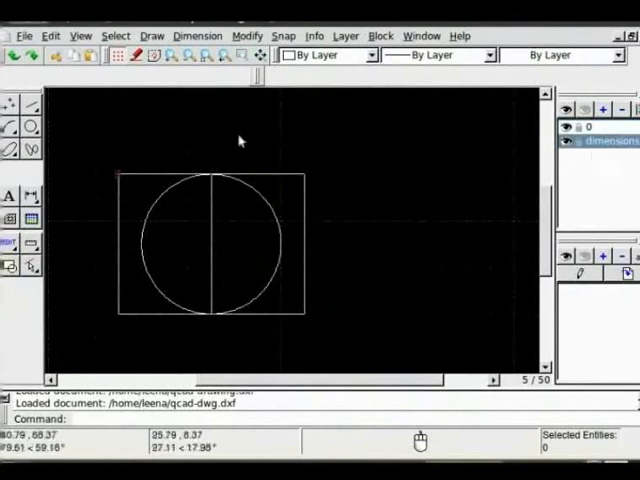
- Add the horizontal width dimension between the top corners, placed above the rectangle
click(198, 36)
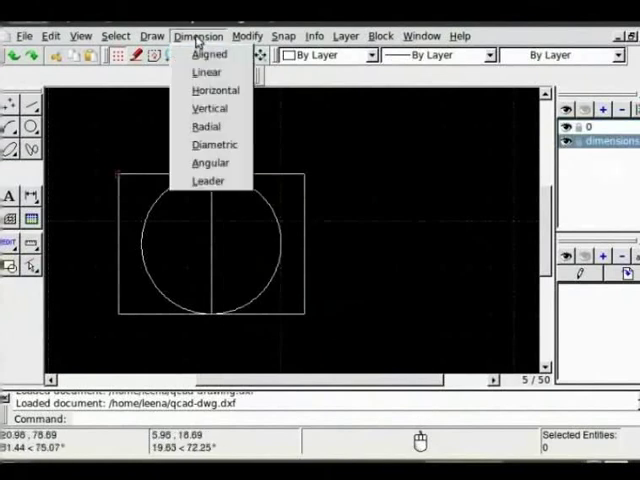
click(215, 90)
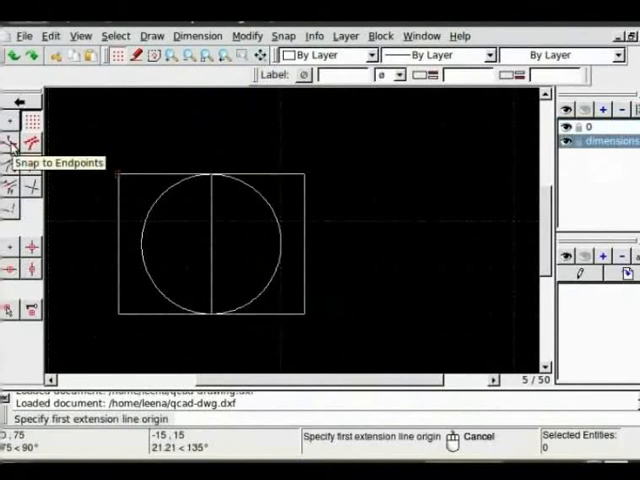
click(10, 145)
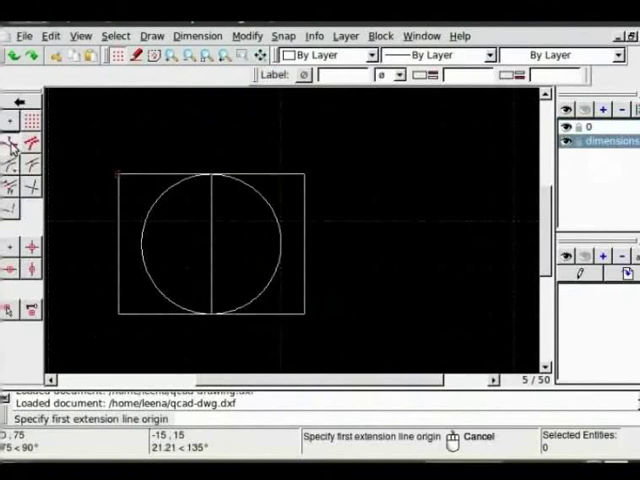
click(120, 176)
click(305, 175)
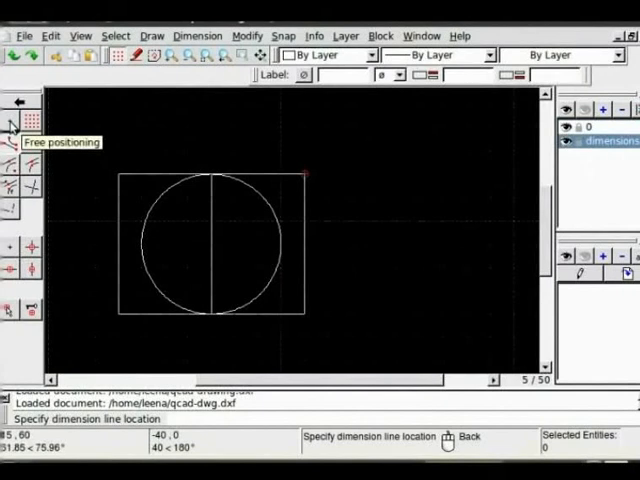
click(9, 121)
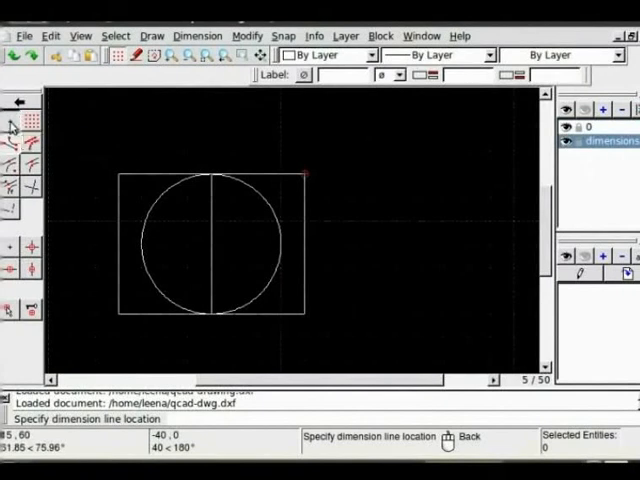
click(196, 157)
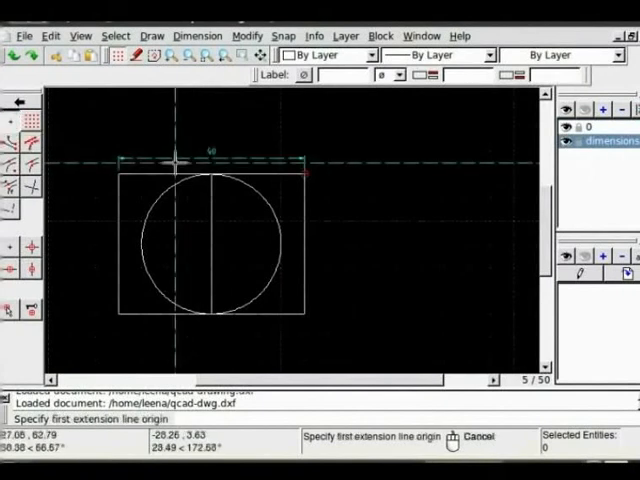
- Add the vertical height dimension along the left side, then hide the dimensions layer
click(205, 36)
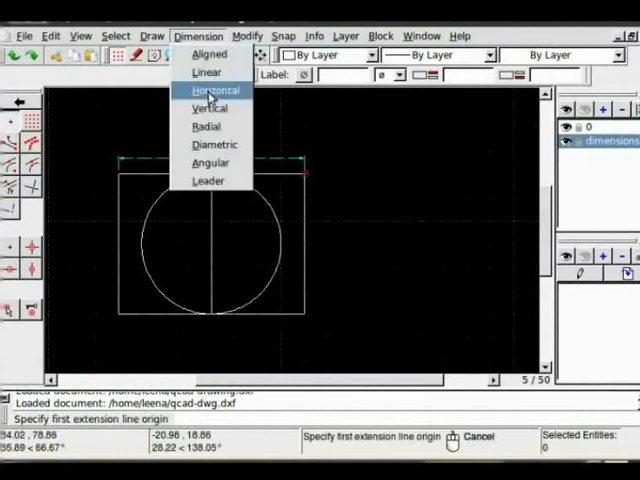
click(210, 107)
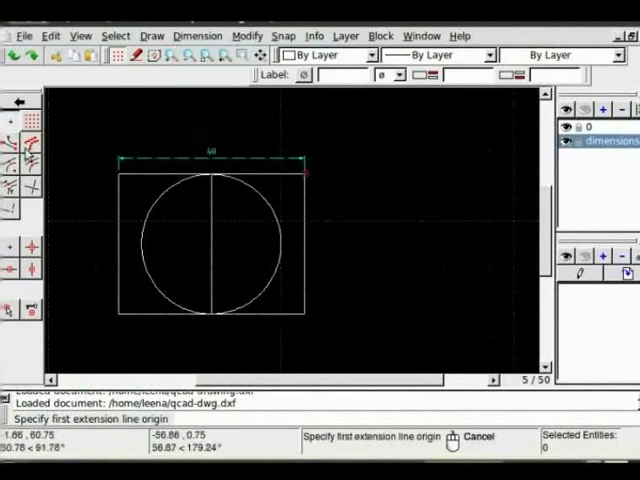
click(118, 173)
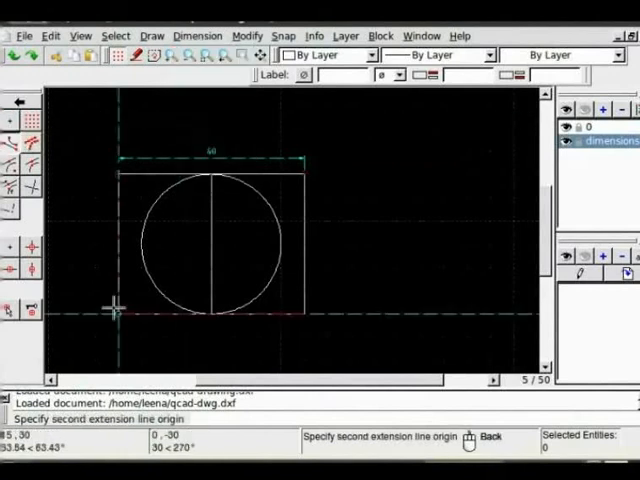
click(118, 314)
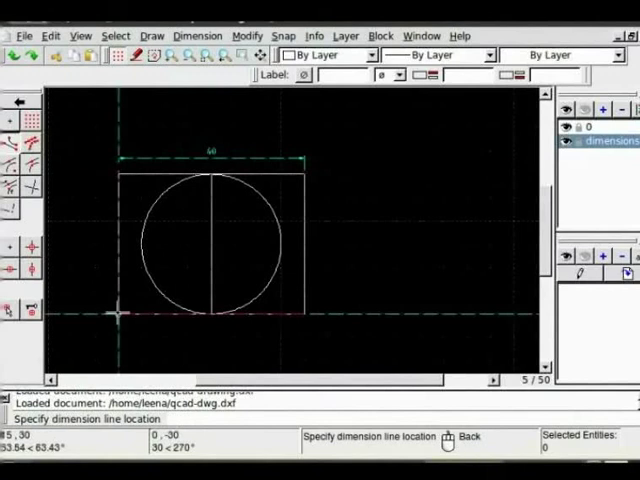
click(100, 211)
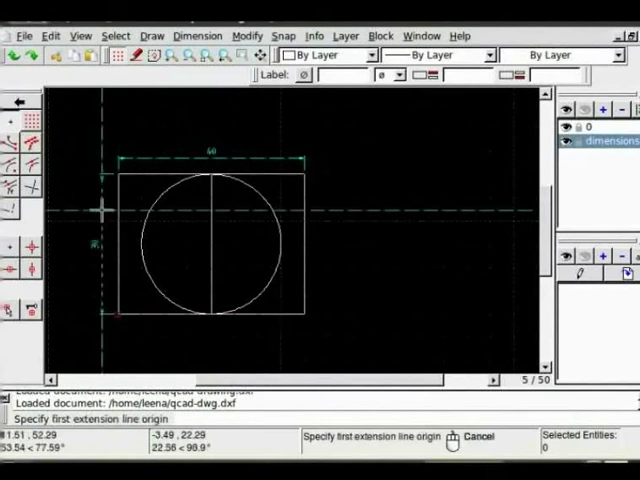
key(Escape)
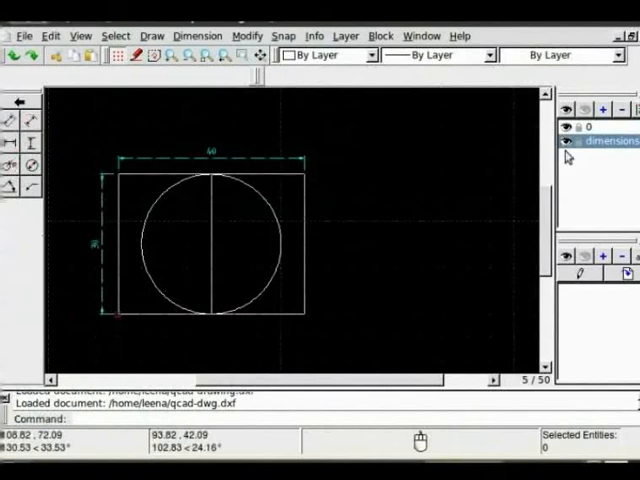
click(568, 143)
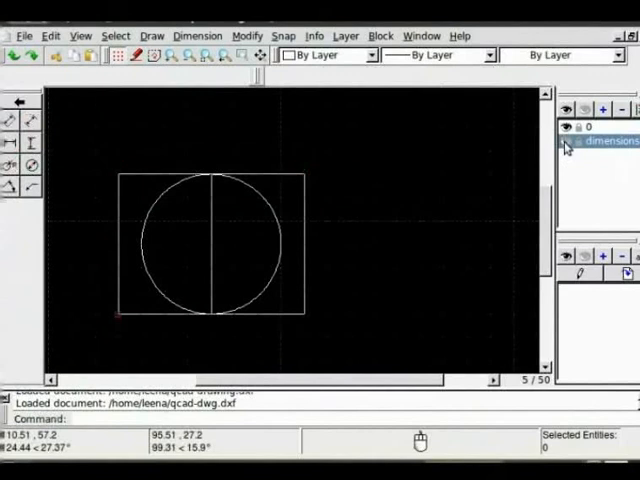
- Turn the dimensions layer's visibility back on
click(567, 142)
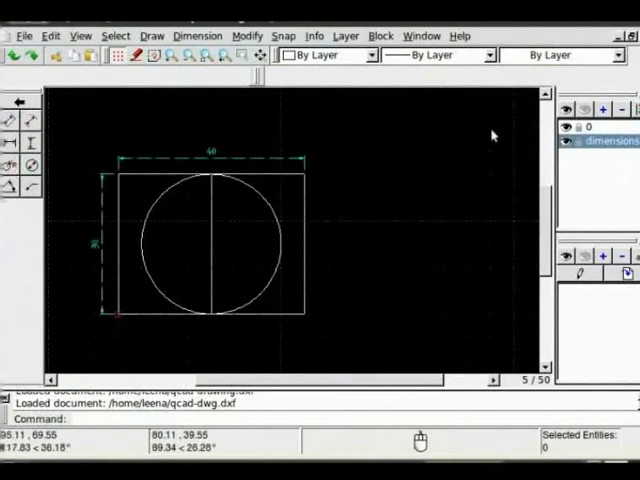
- Edit the circle's attributes and set its colour to Red
click(247, 190)
click(247, 36)
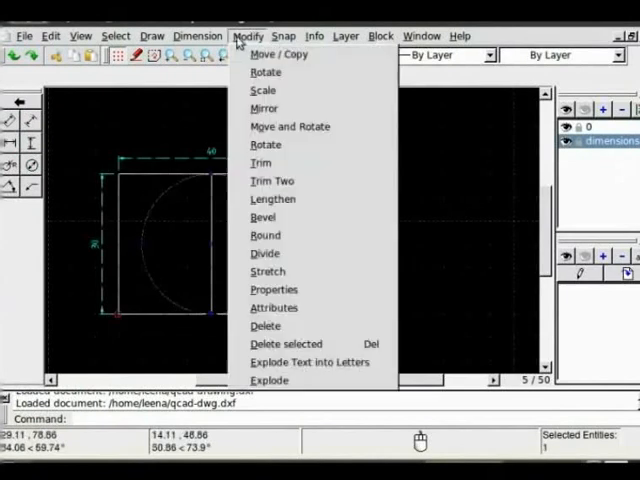
click(275, 307)
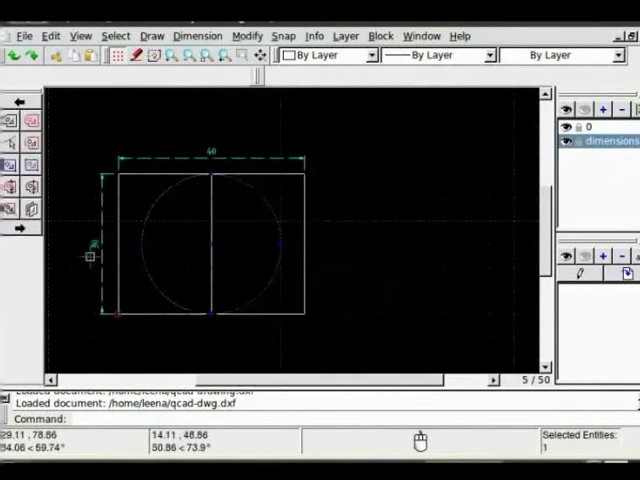
click(19, 229)
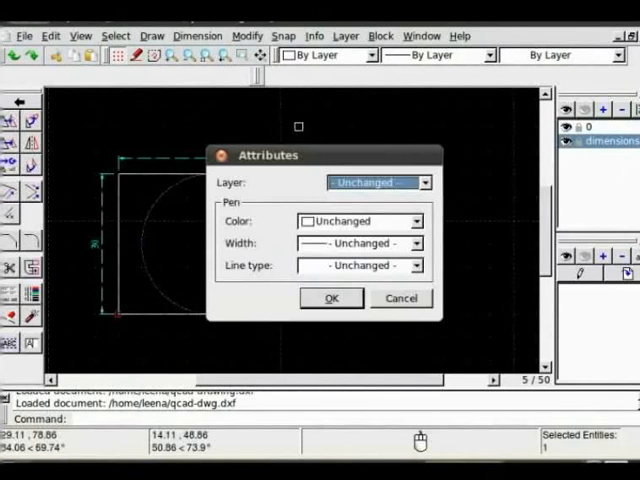
click(417, 221)
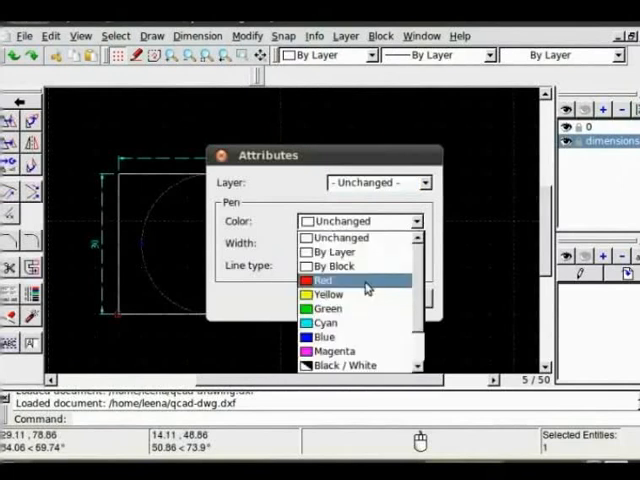
click(323, 280)
- Set the circle to 0.18mm (ISO) width and Dash Dot line type, then save the drawing
click(417, 243)
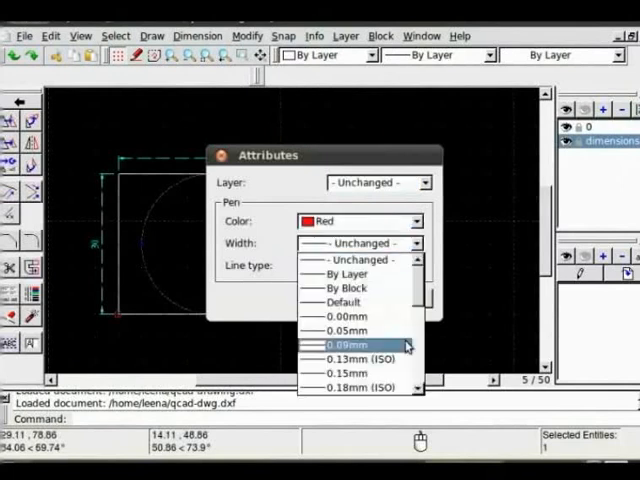
click(389, 388)
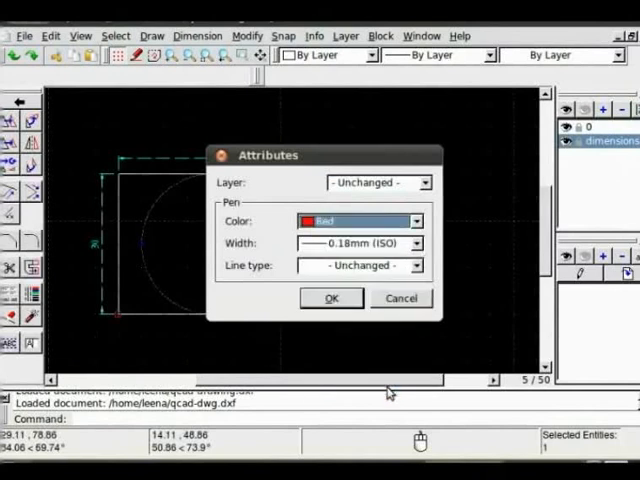
click(417, 265)
scroll(373, 392, down, 2)
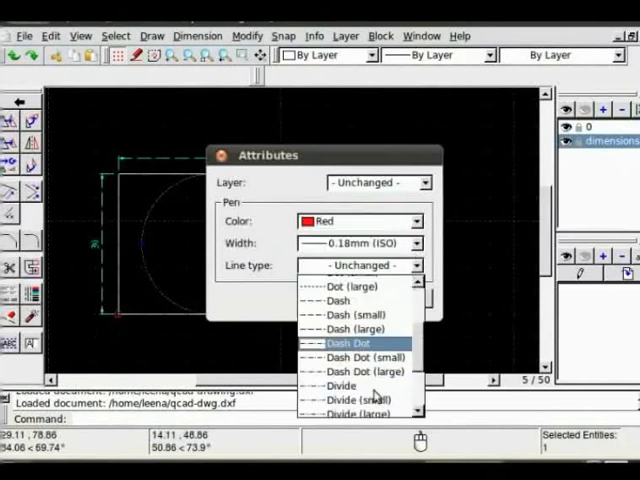
click(360, 344)
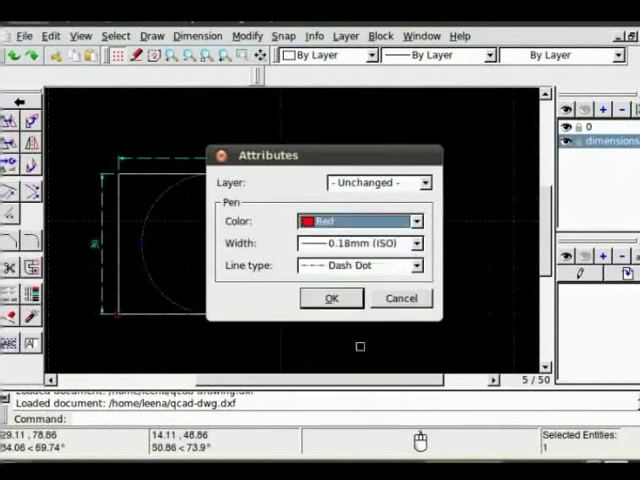
click(331, 298)
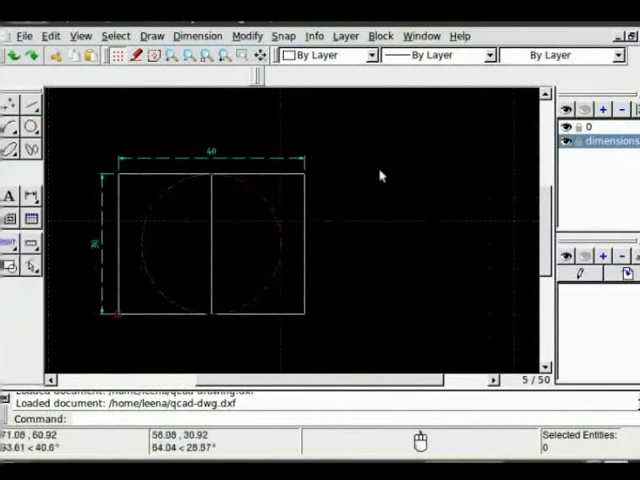
click(24, 36)
click(44, 91)
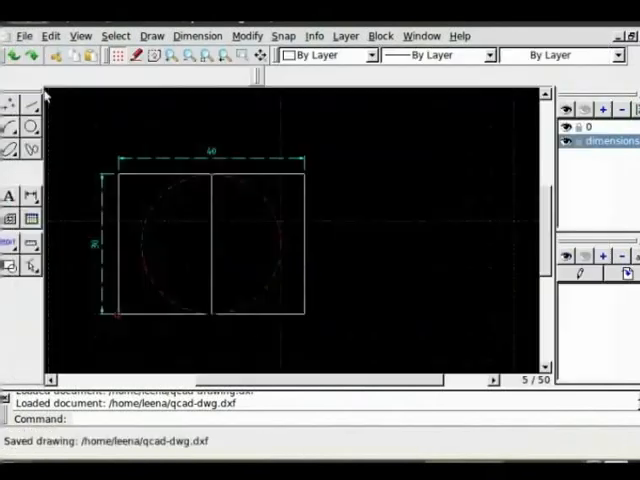
- Switch to the slides and page down to the final Thank you slide, 21 of 21
key(alt+Tab)
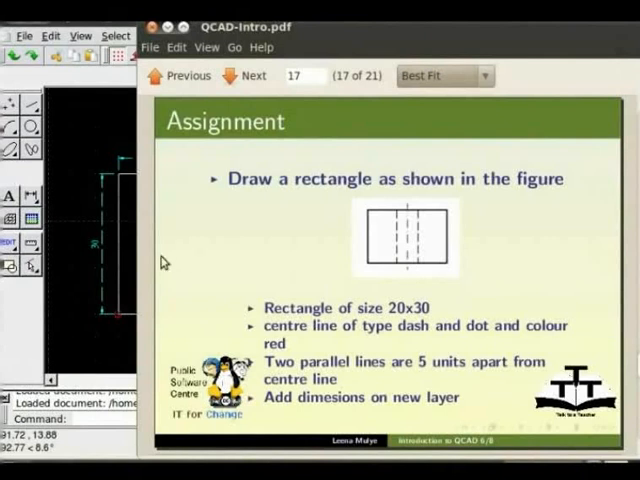
key(Page_Down)
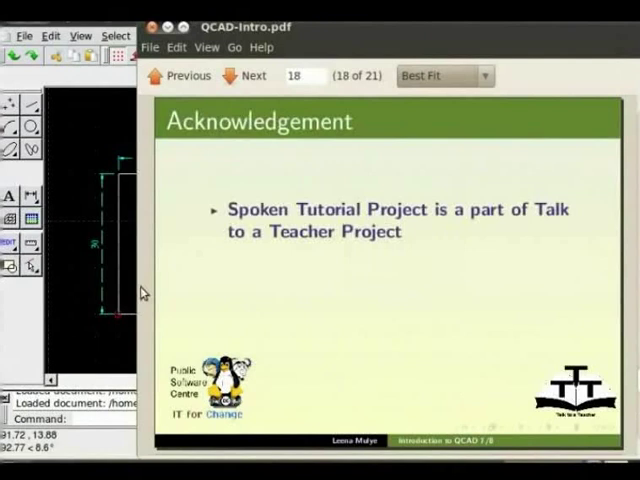
key(Page_Down)
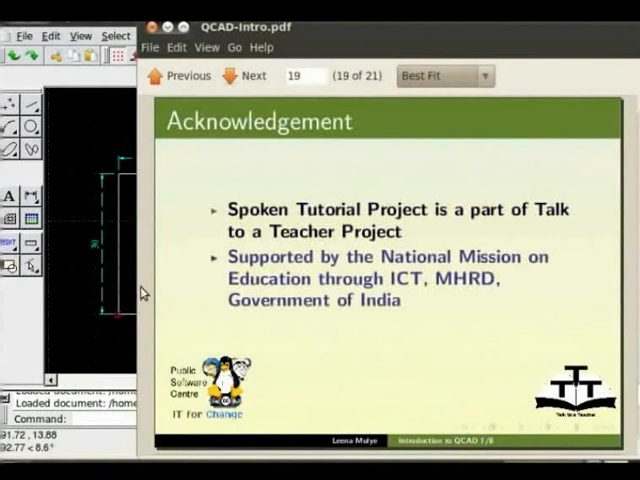
key(Page_Down)
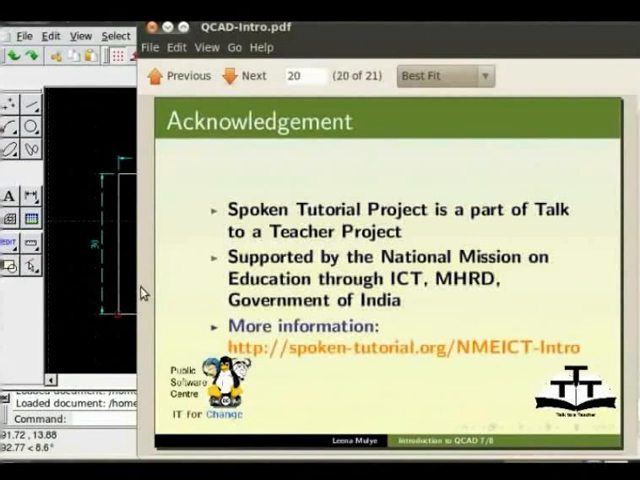
key(Page_Down)
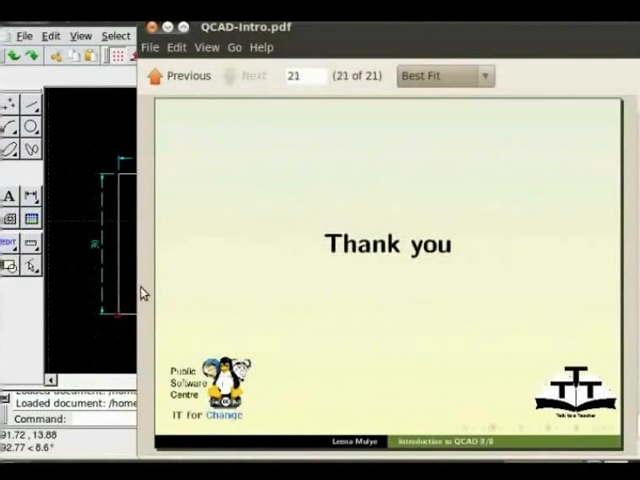